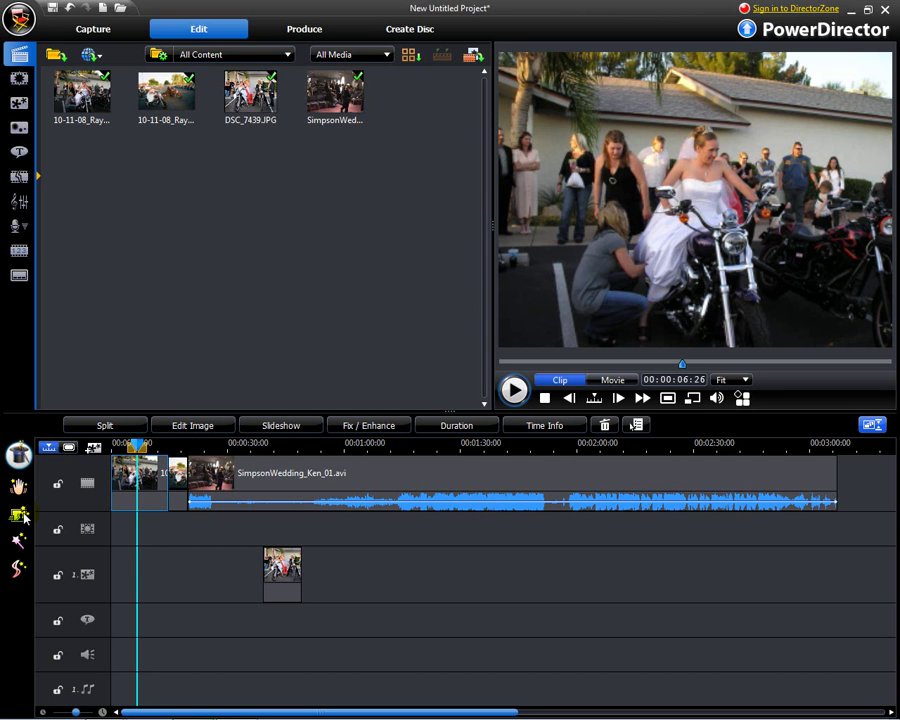
Apply the Pan and Zoom Magic Motion style to the first and second photos on the video track
left_click(24, 517)
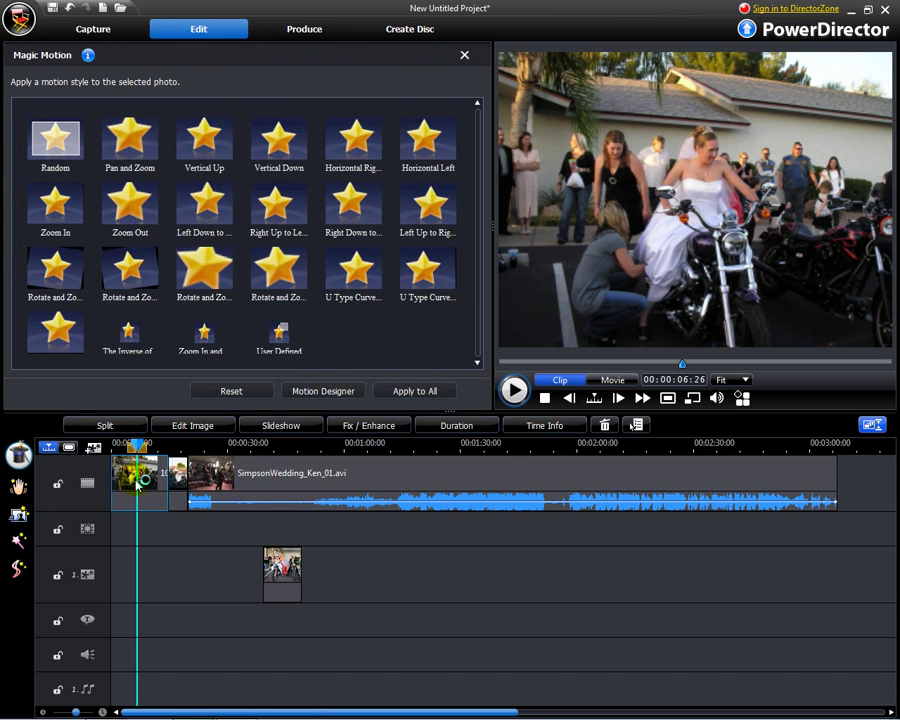
left_click(127, 150)
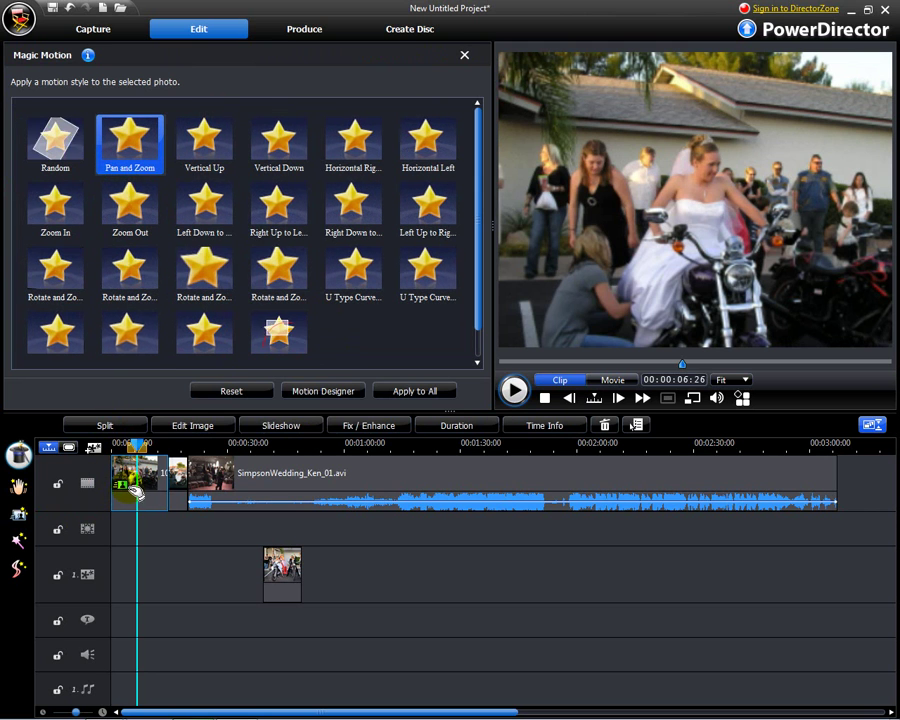
left_click(184, 483)
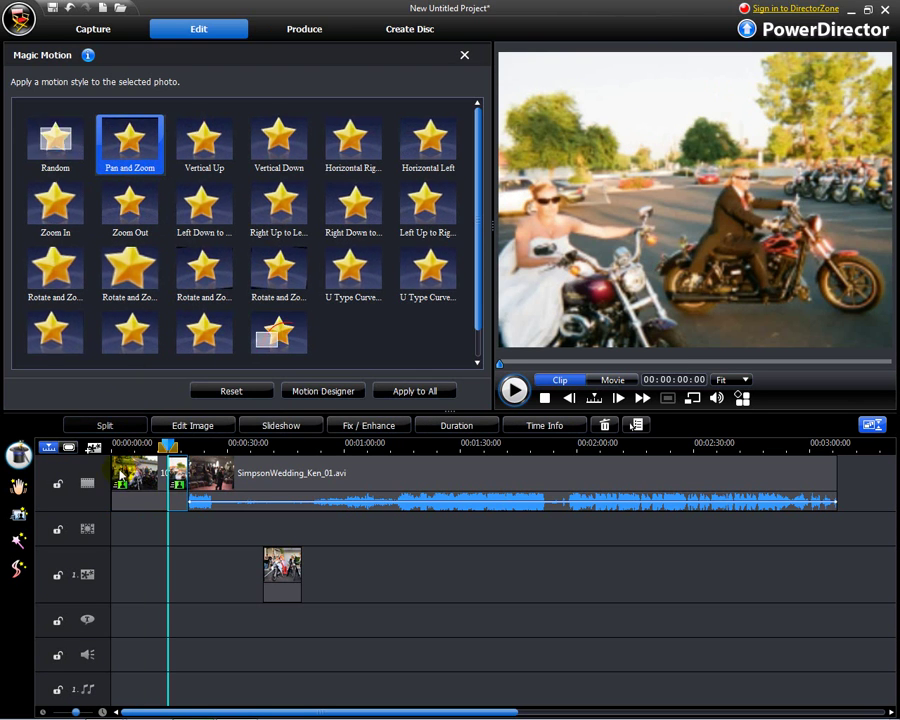
Play back the first photo's motion from its start, and the second photo's motion in movie mode
left_click_drag(168, 447, 114, 450)
left_click(130, 475)
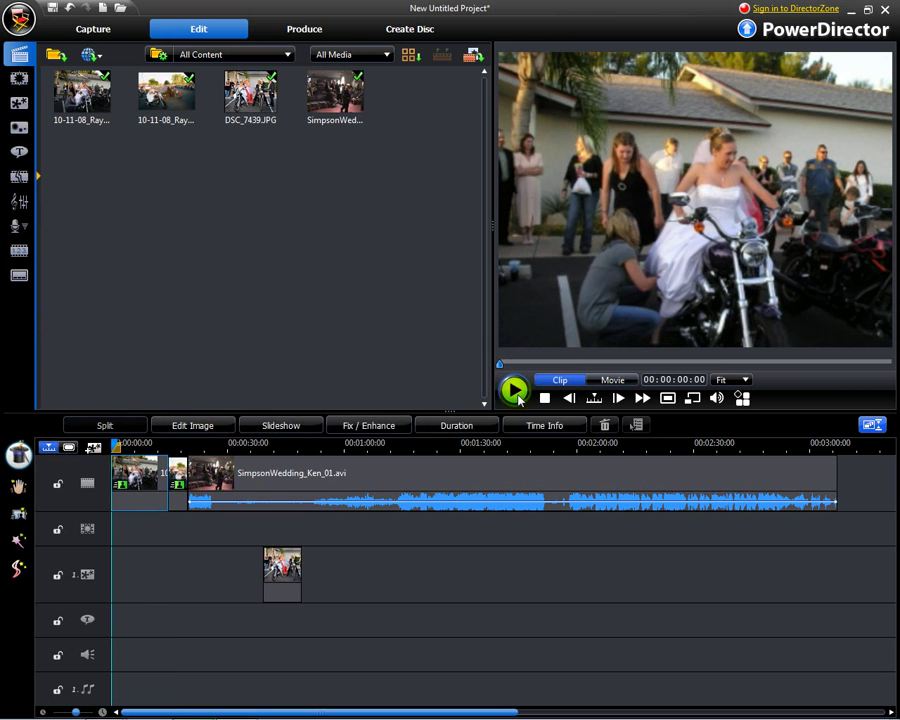
left_click(517, 397)
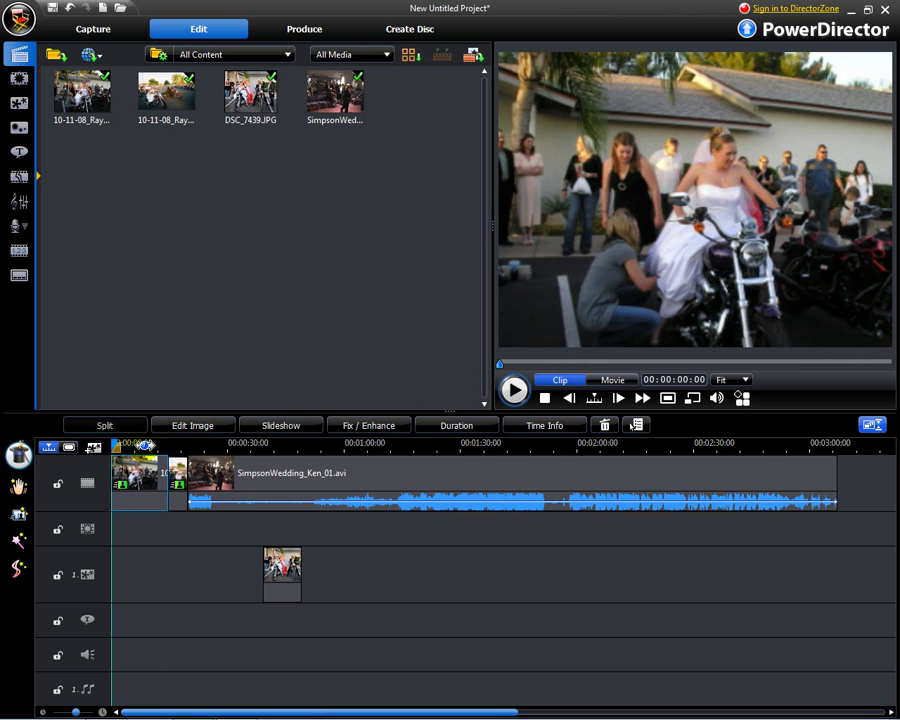
left_click_drag(118, 447, 172, 452)
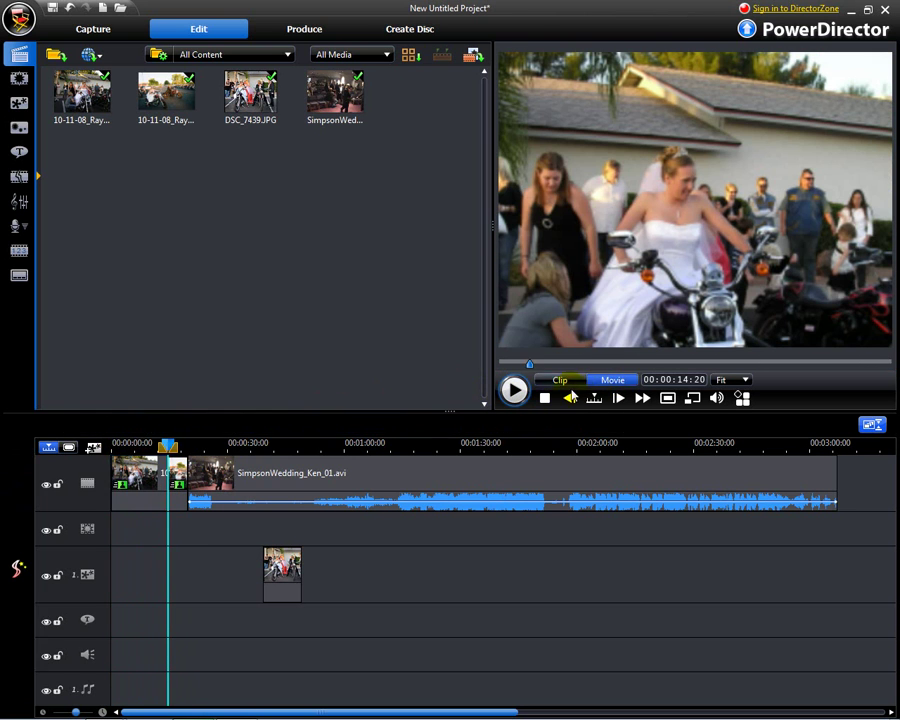
left_click(515, 392)
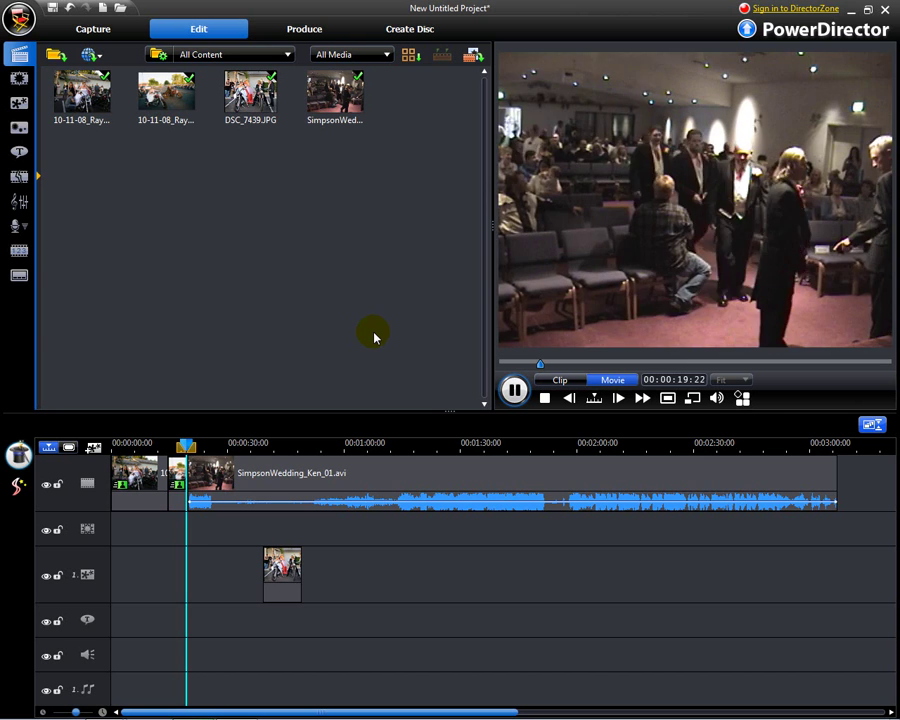
left_click(514, 390)
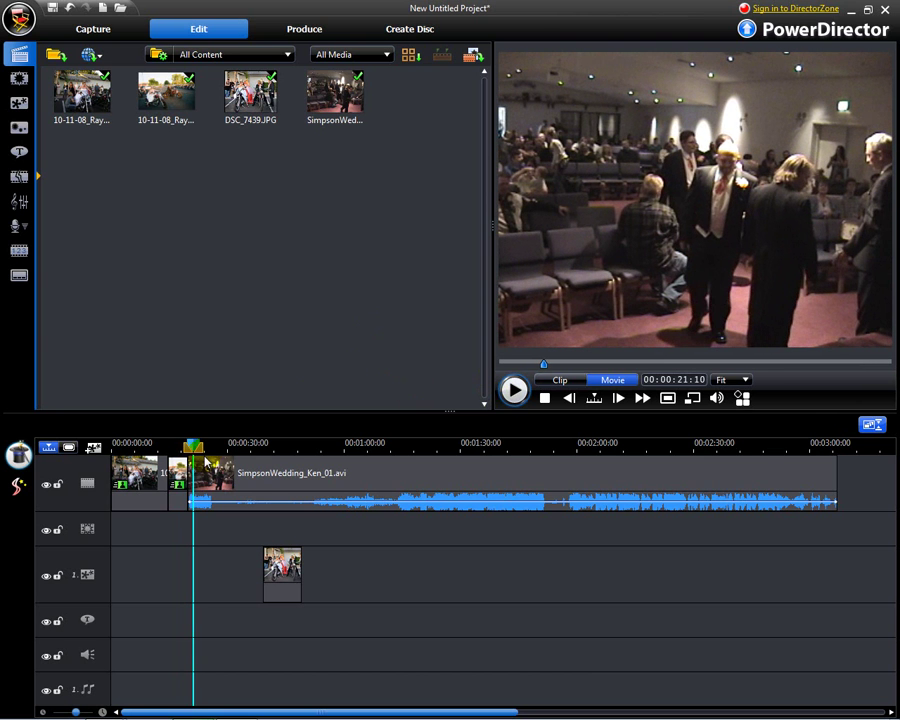
Open the first photo in the Magic Motion Designer and shift its starting focus area slightly down and to the right
left_click(142, 480)
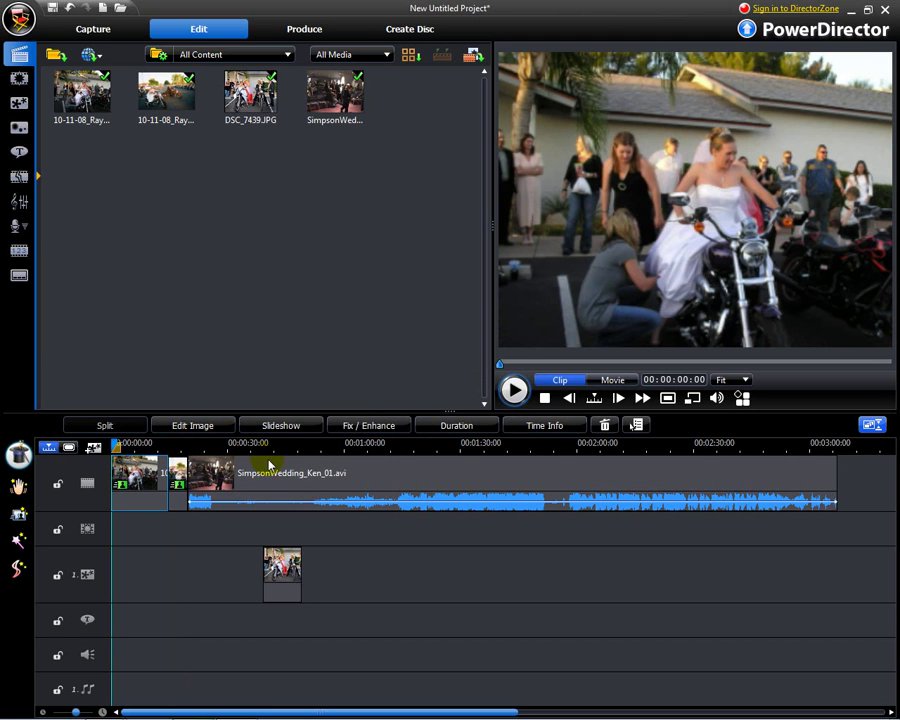
left_click_drag(292, 493, 191, 500)
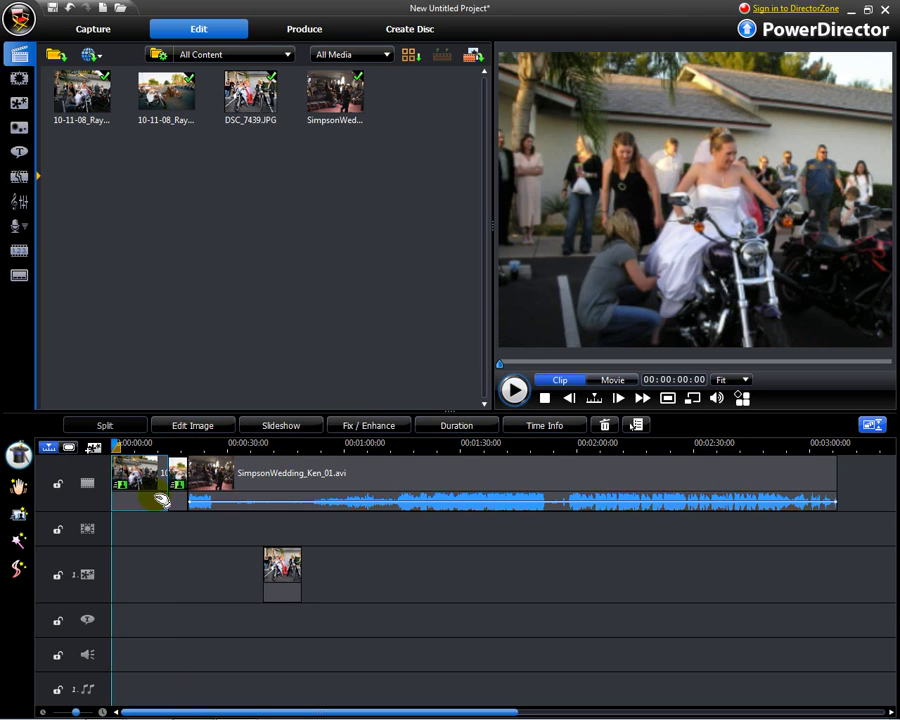
left_click(25, 517)
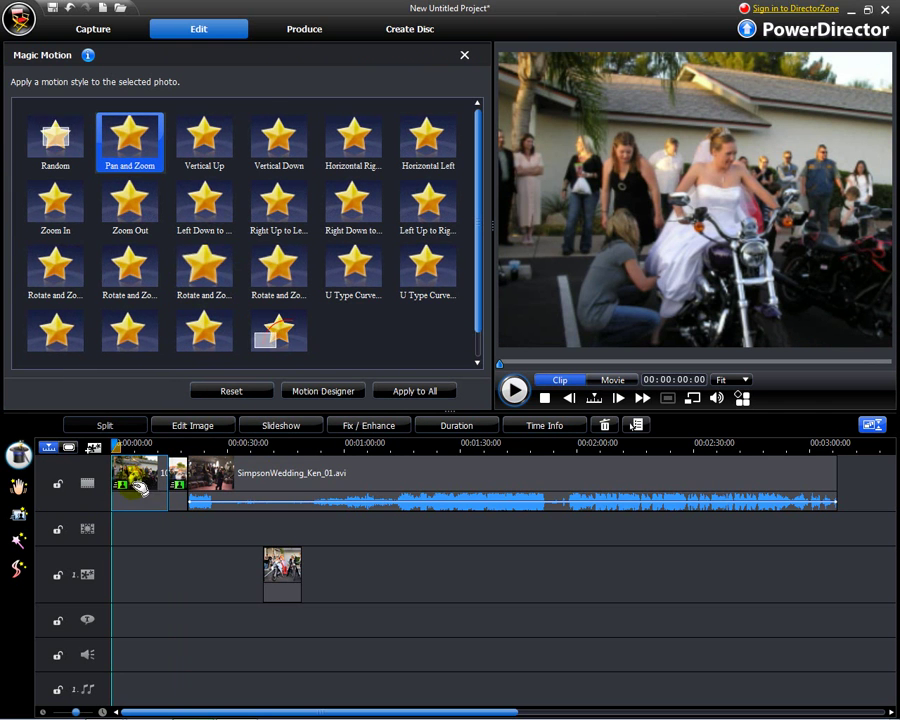
left_click(332, 392)
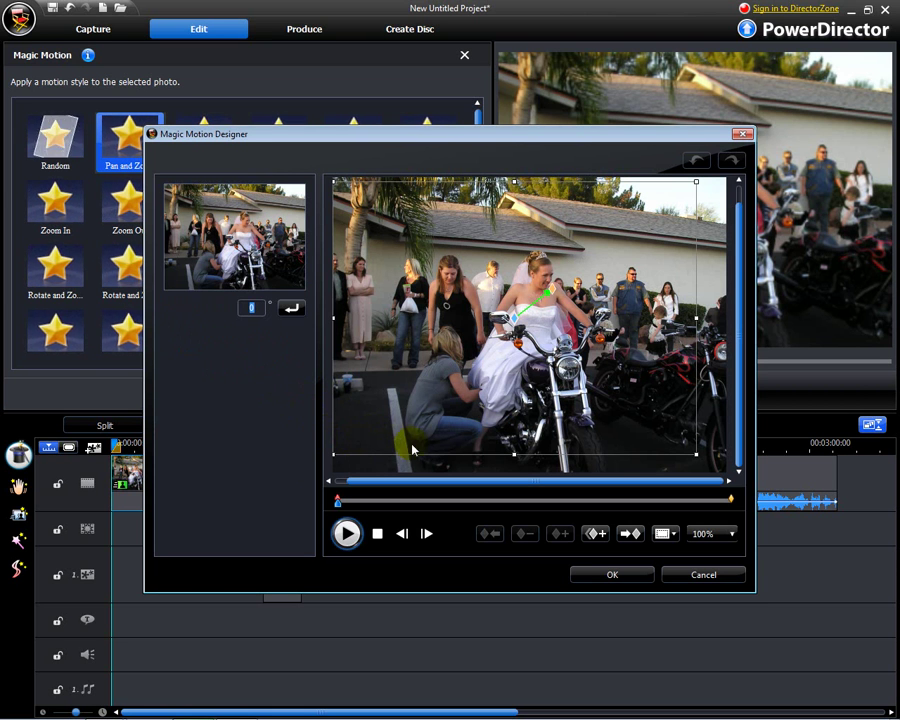
left_click(436, 482)
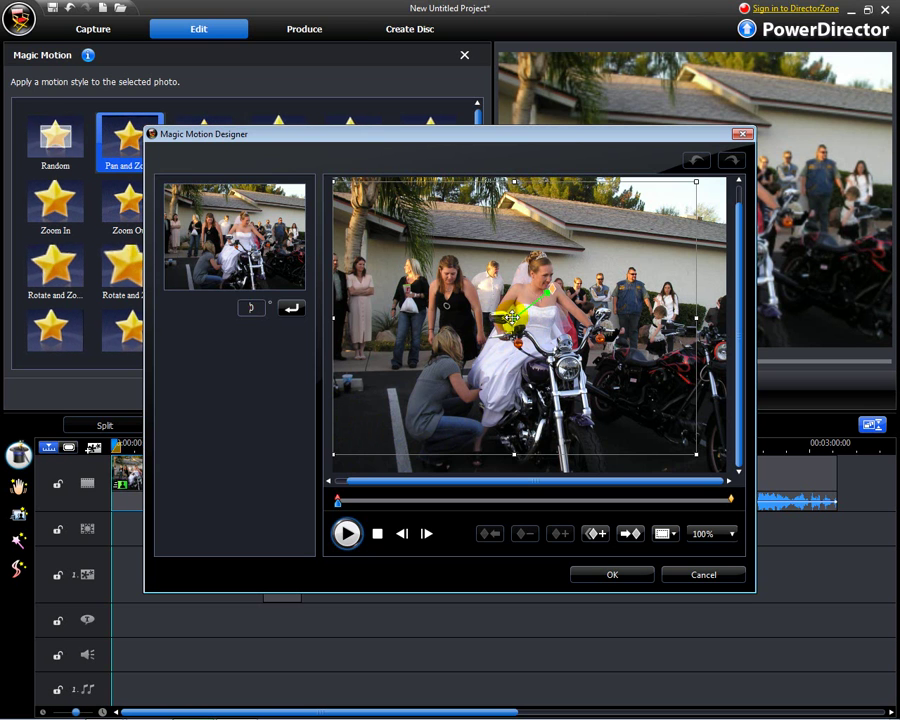
left_click_drag(510, 318, 527, 327)
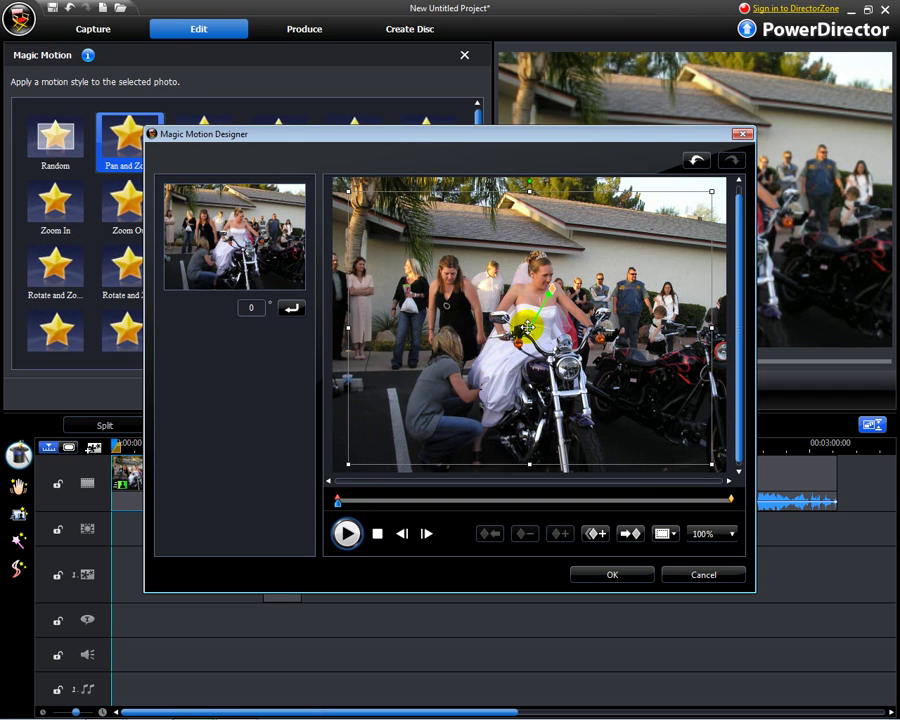
Shrink the end keyframe's focus area around the bride and motorcycle, reposition it, and preview the motion from the first keyframe
left_click(732, 502)
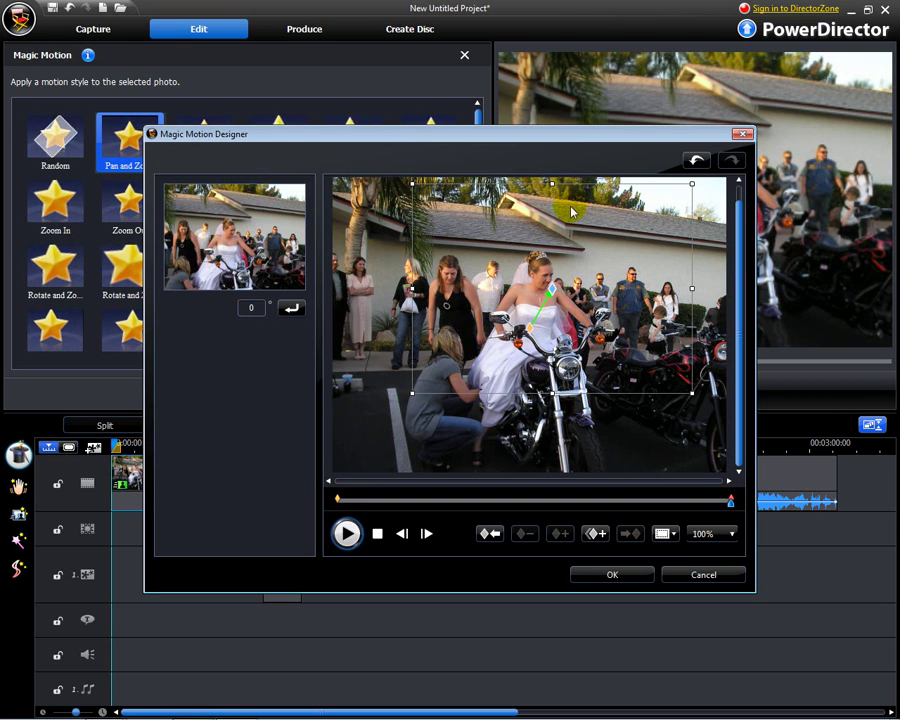
left_click(338, 502)
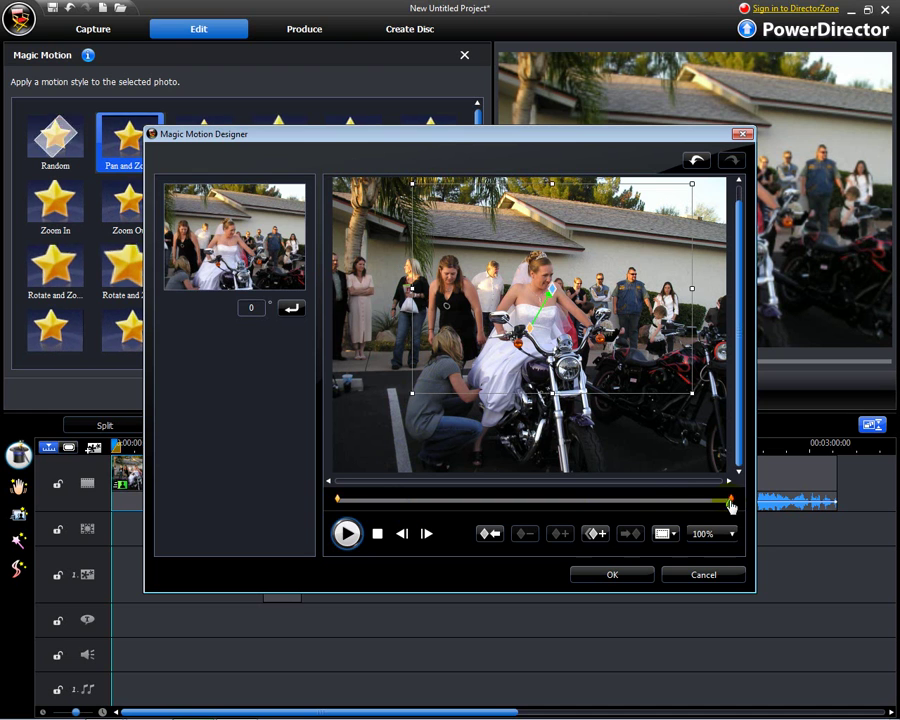
left_click(340, 501)
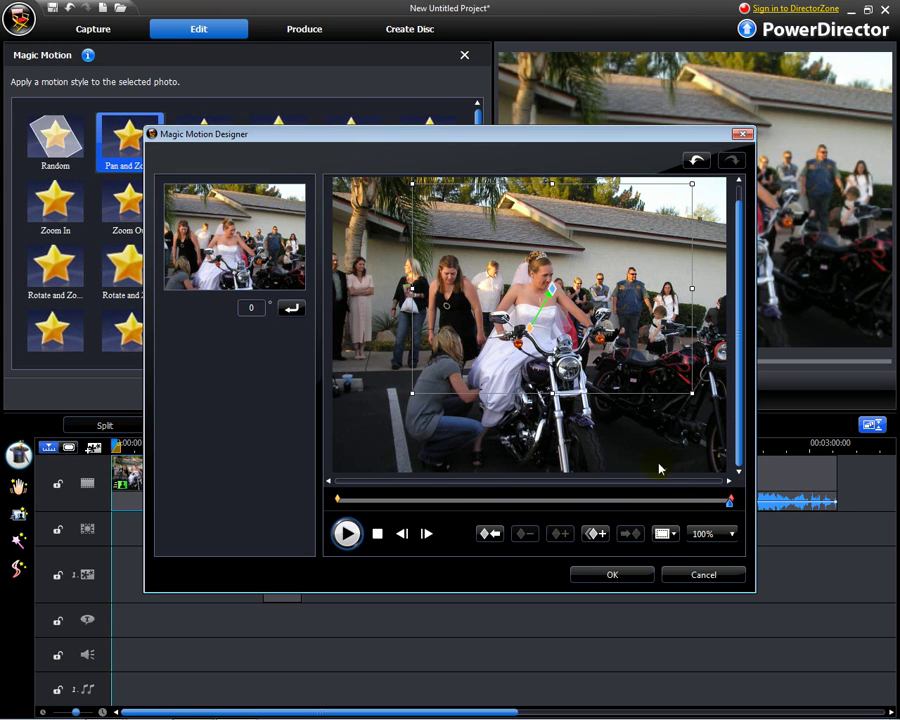
left_click_drag(551, 289, 541, 352)
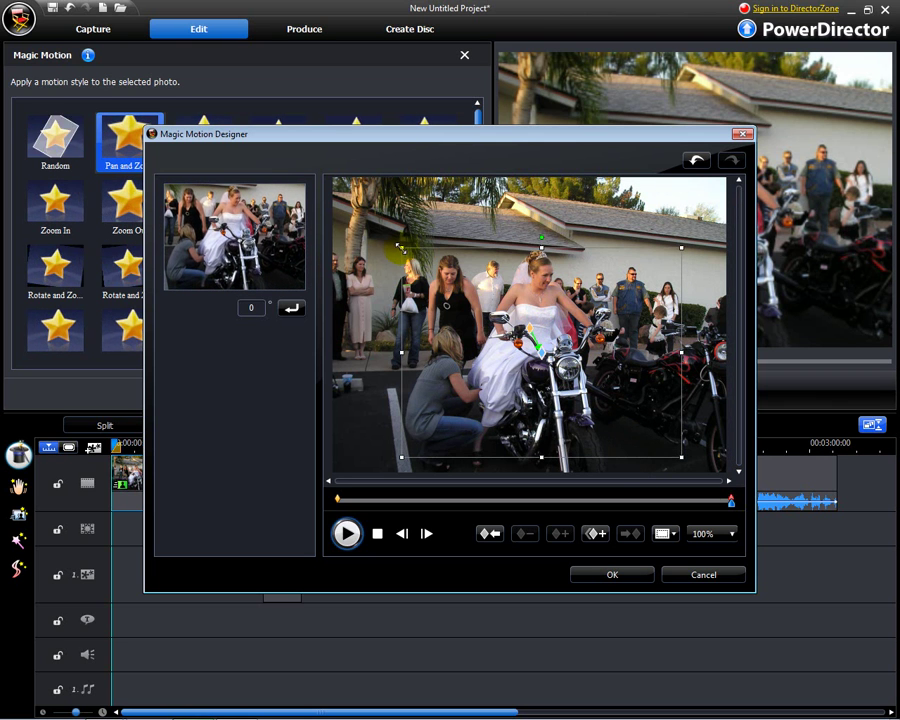
left_click_drag(399, 246, 436, 273)
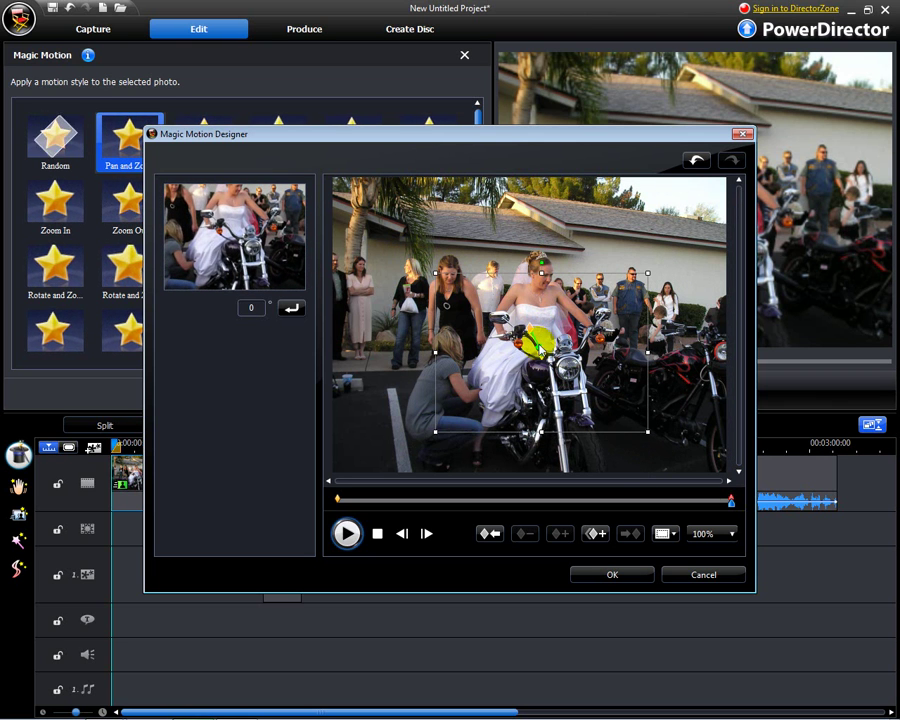
left_click_drag(539, 354, 519, 339)
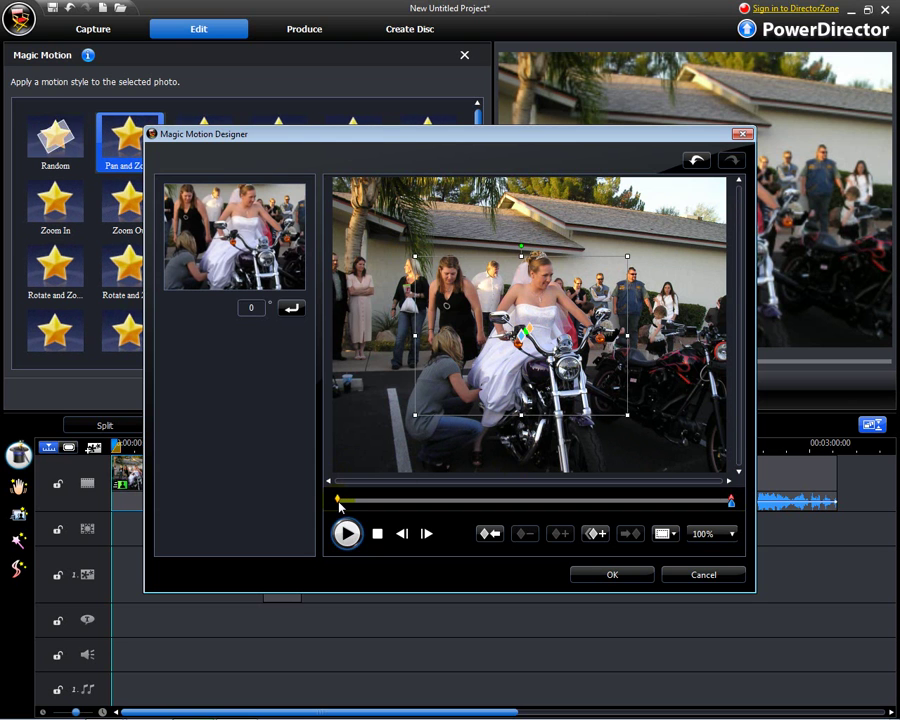
left_click(339, 501)
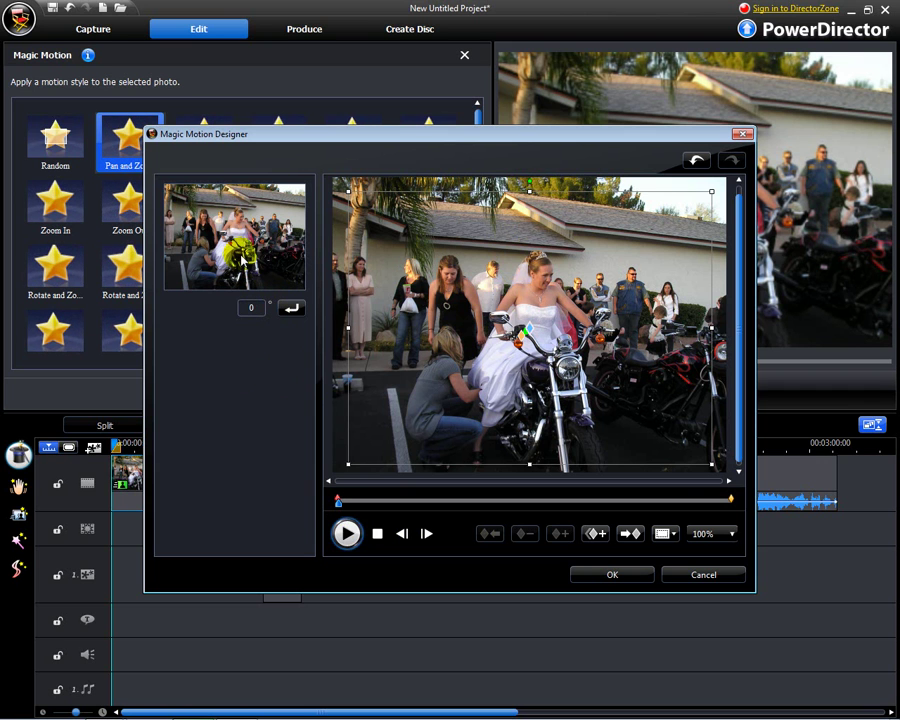
left_click(347, 534)
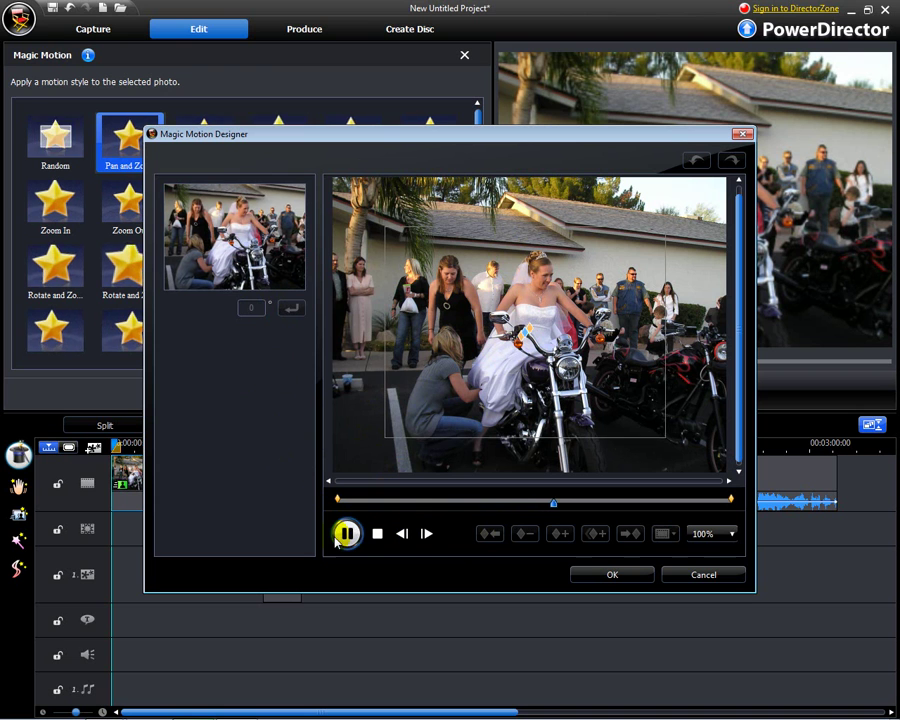
left_click(350, 536)
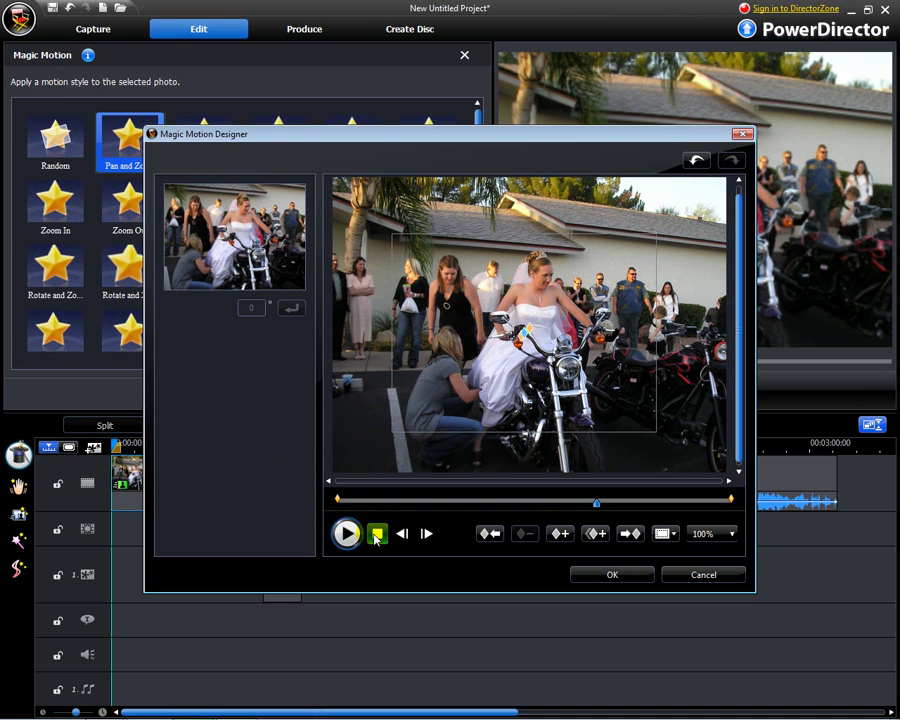
left_click(378, 536)
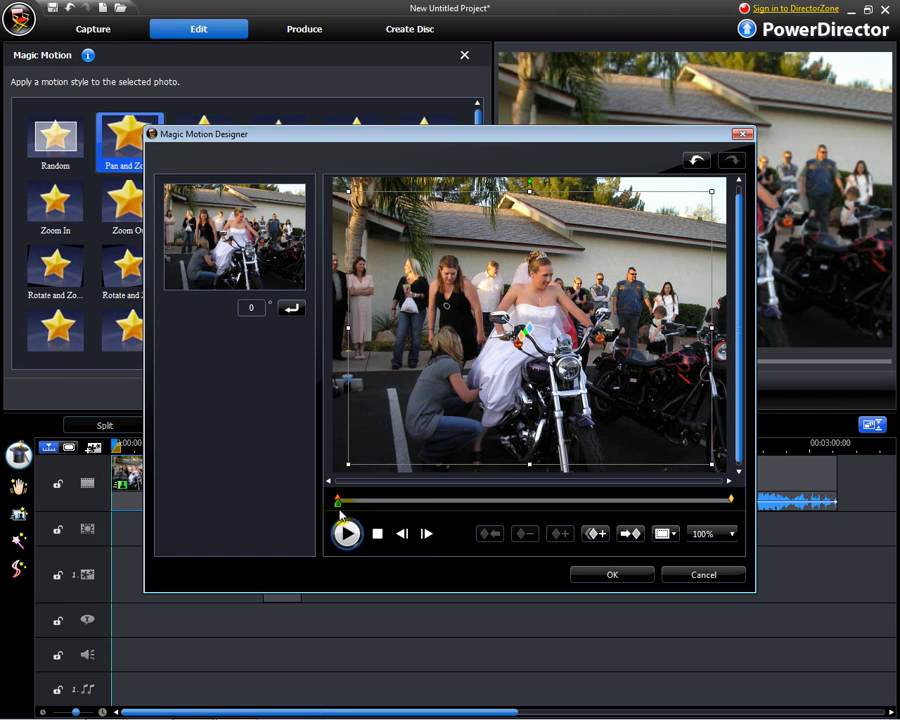
Duplicate the previous keyframe at about one fifth of the motion timeline and compare it with the starting keyframe
mouse_move(343, 512)
left_mouse_down()
mouse_move(444, 522)
mouse_move(338, 521)
mouse_move(420, 527)
left_mouse_up()
left_click(489, 533)
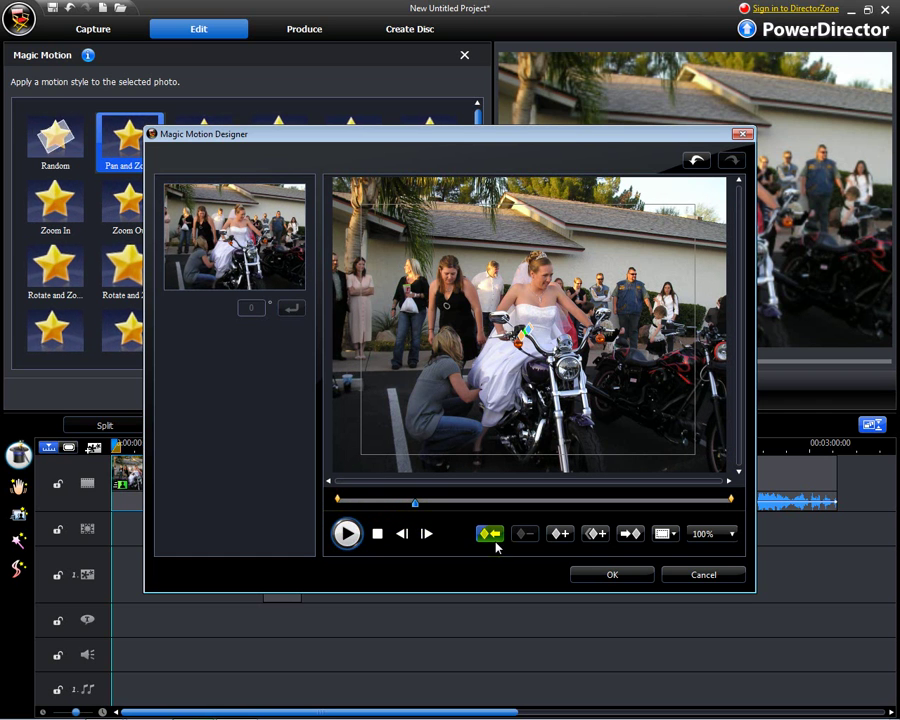
left_click(597, 535)
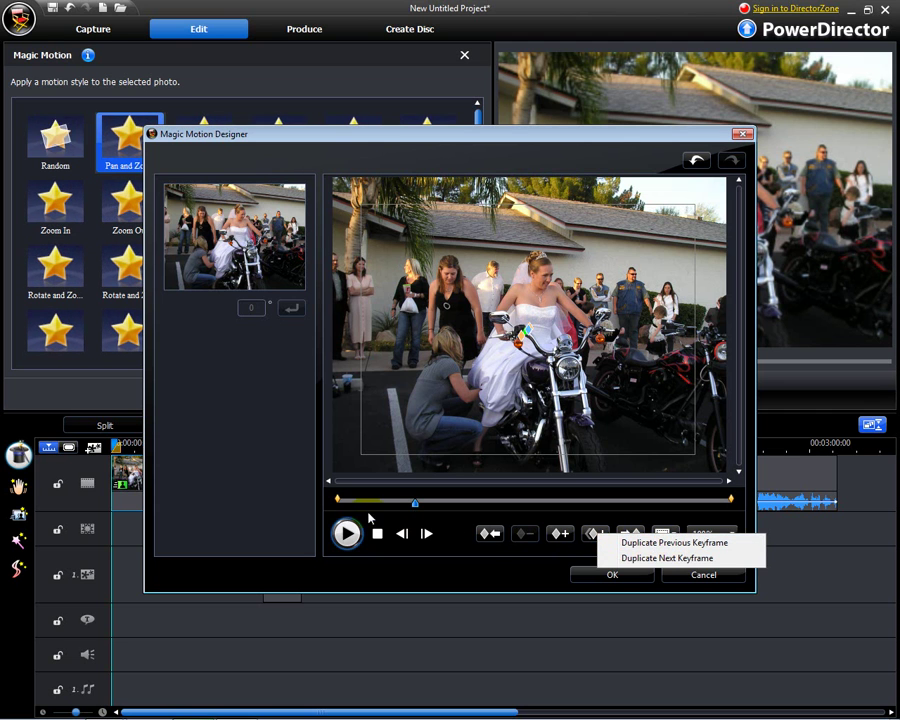
left_click(622, 543)
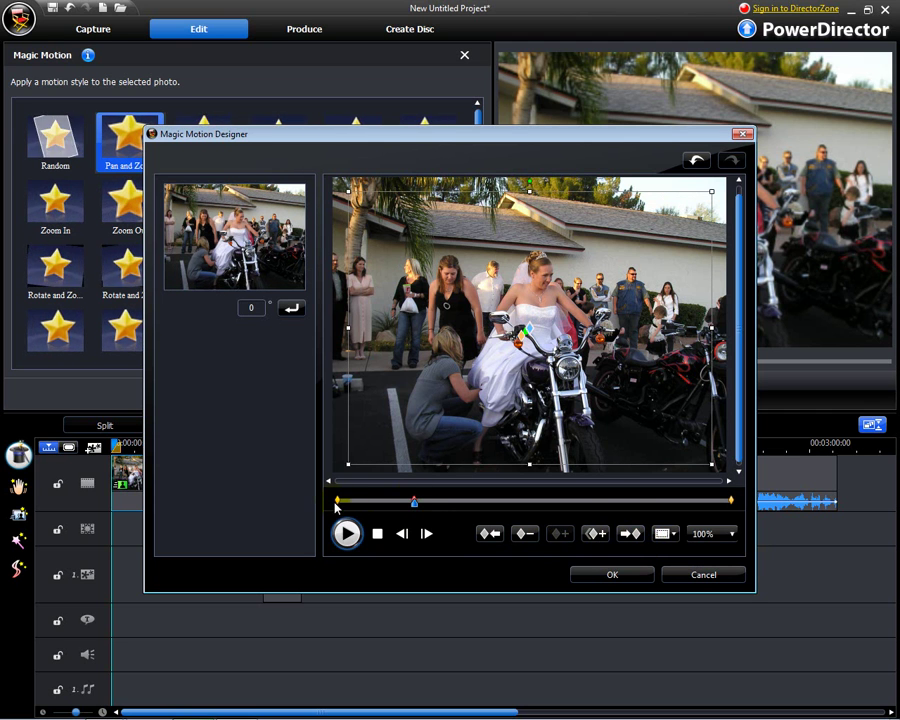
left_click(337, 505)
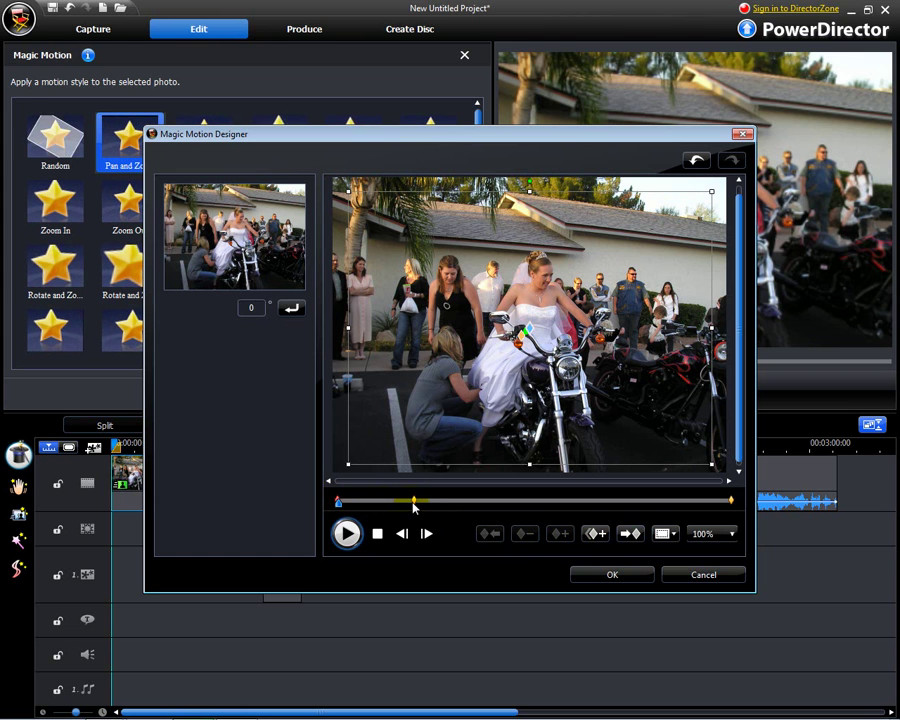
left_click(414, 502)
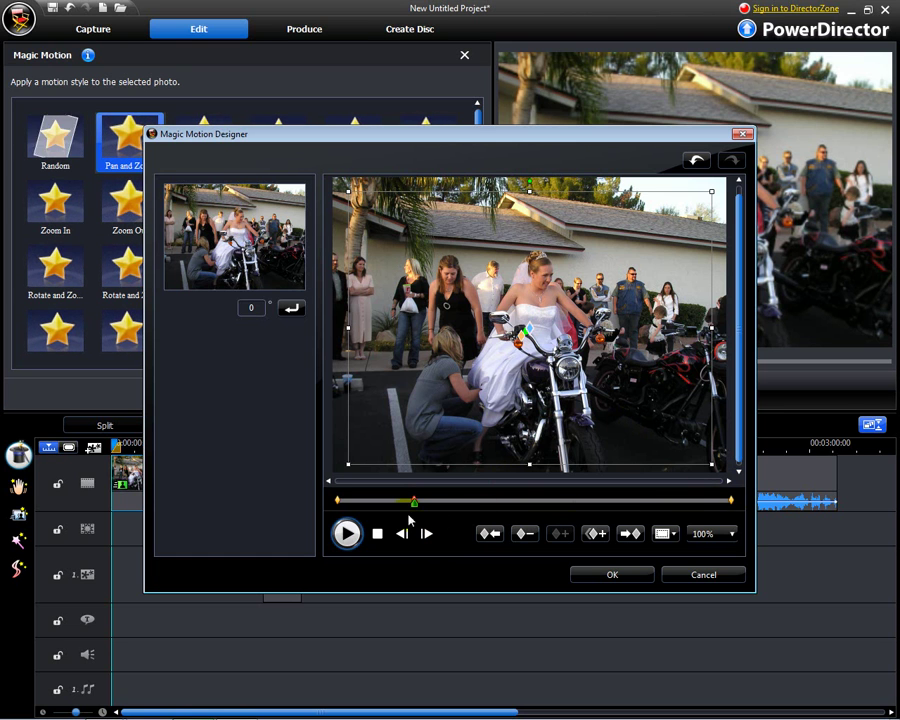
Preview the motion, duplicate the next keyframe near the end of the timeline, and move that copy to about three quarters
left_click(346, 533)
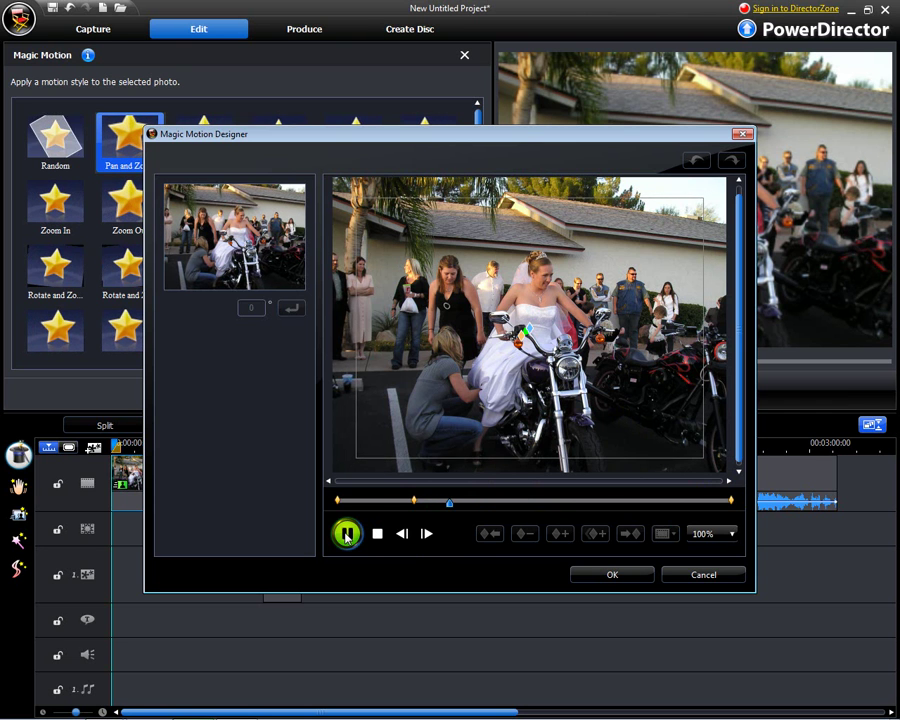
left_click(346, 533)
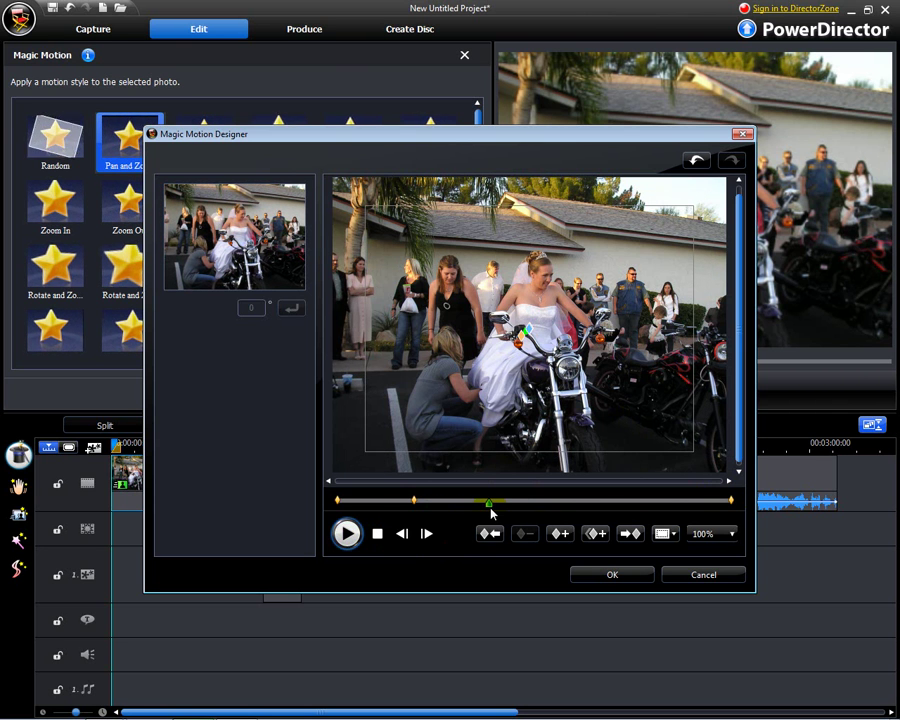
left_click_drag(492, 512, 672, 513)
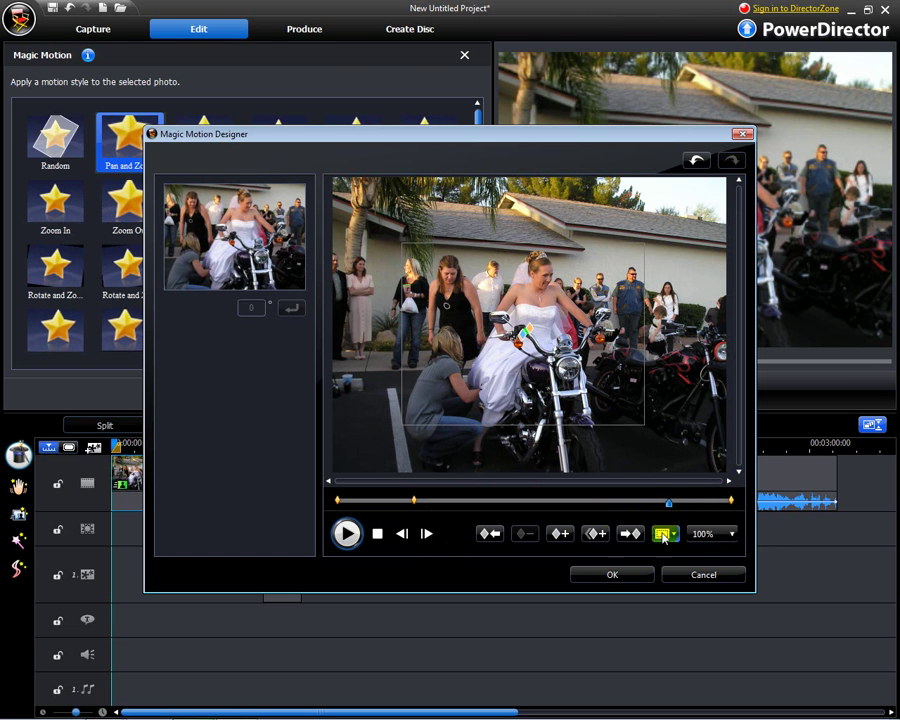
left_click(596, 536)
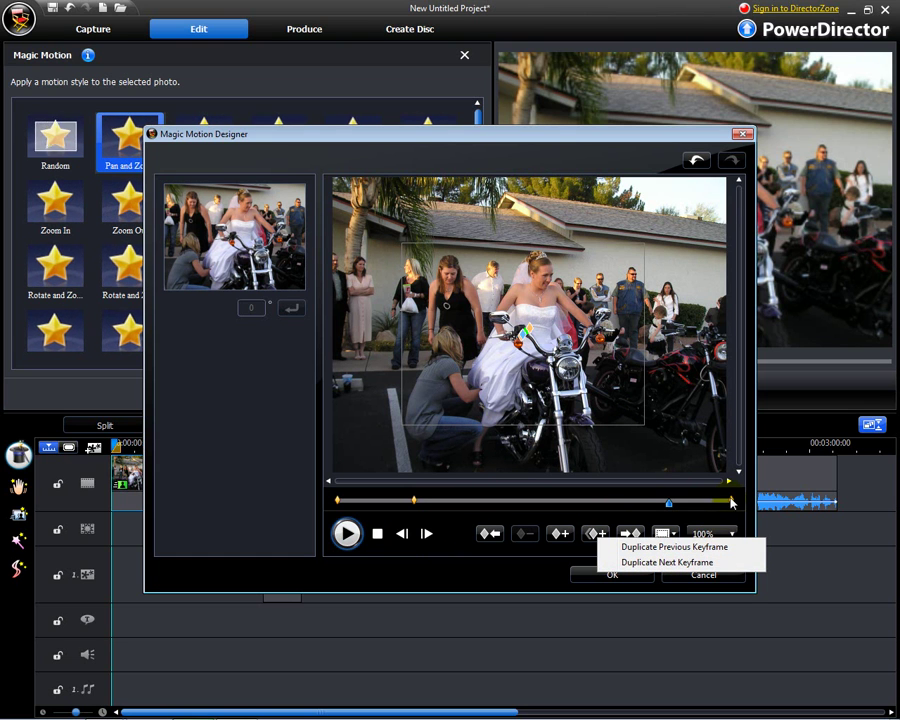
left_click(700, 562)
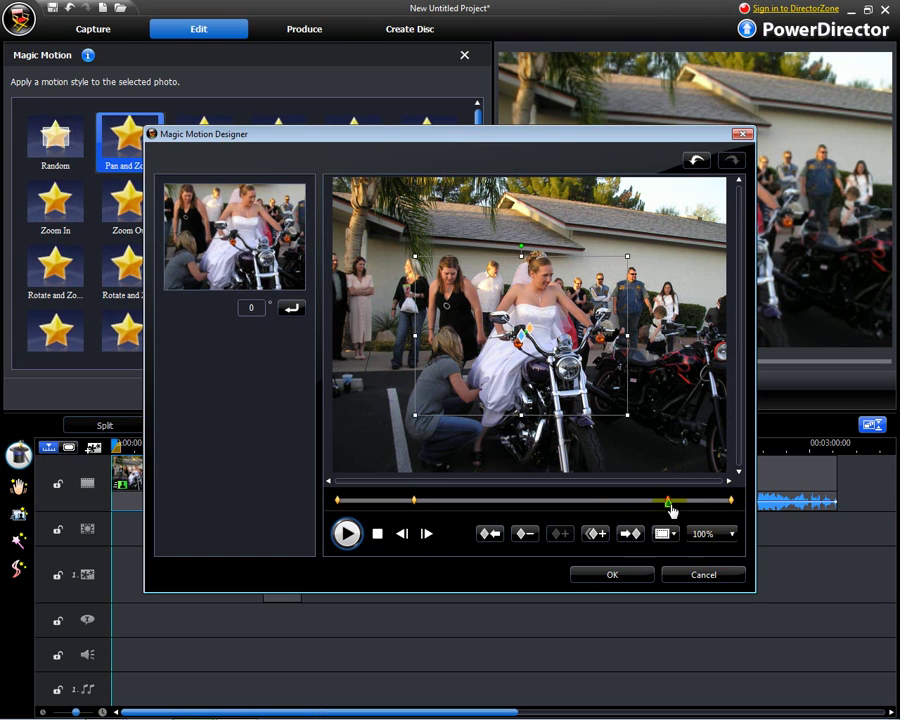
left_click_drag(670, 510, 634, 508)
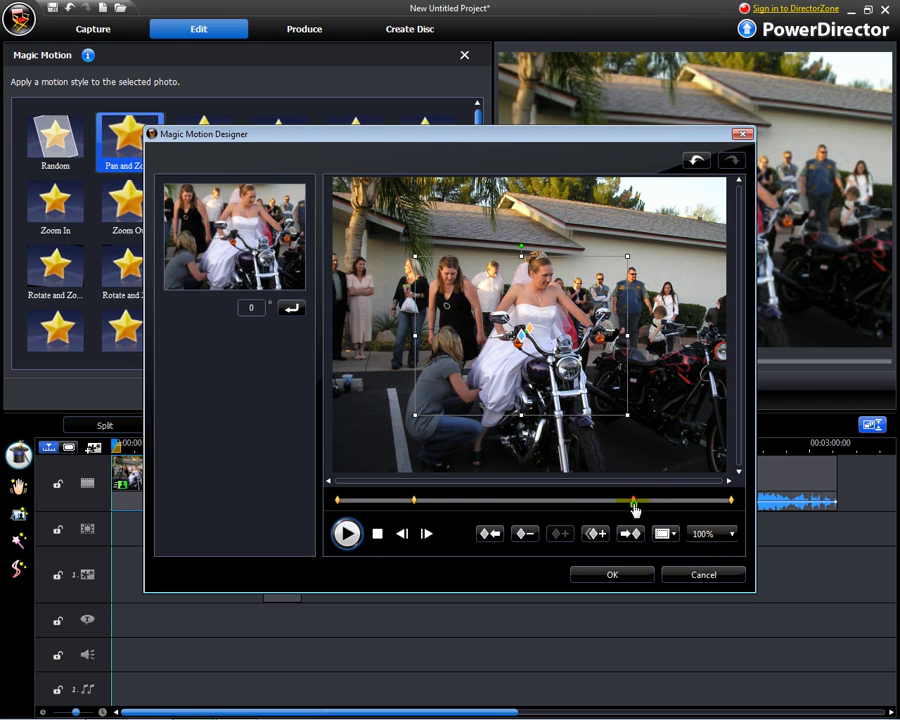
Add a new keyframe midway along the motion timeline and shift its focus area up and to the left
left_click(347, 534)
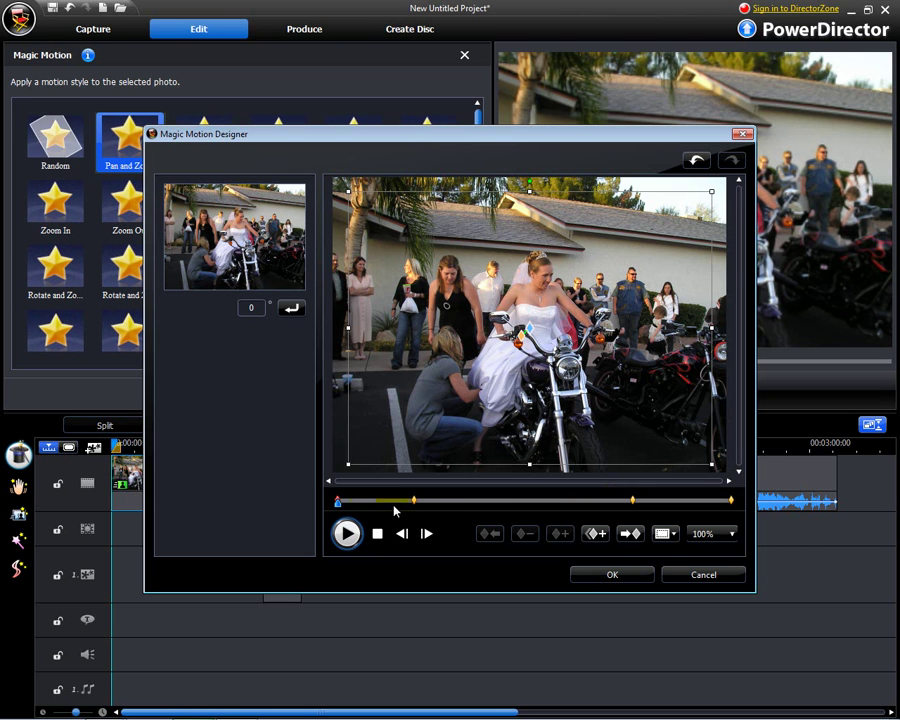
left_click_drag(339, 512, 527, 516)
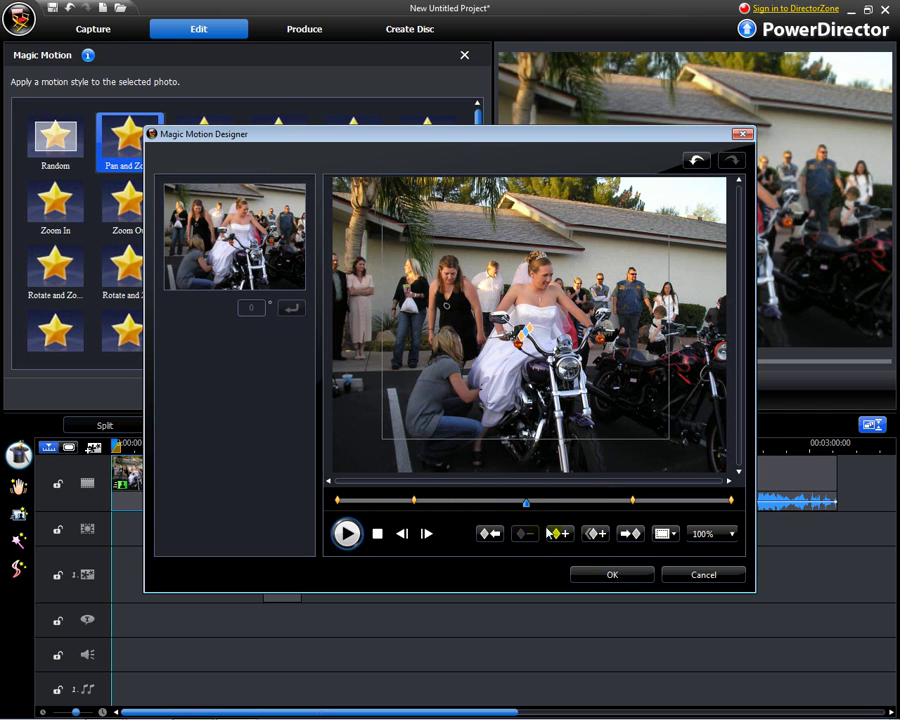
left_click(561, 536)
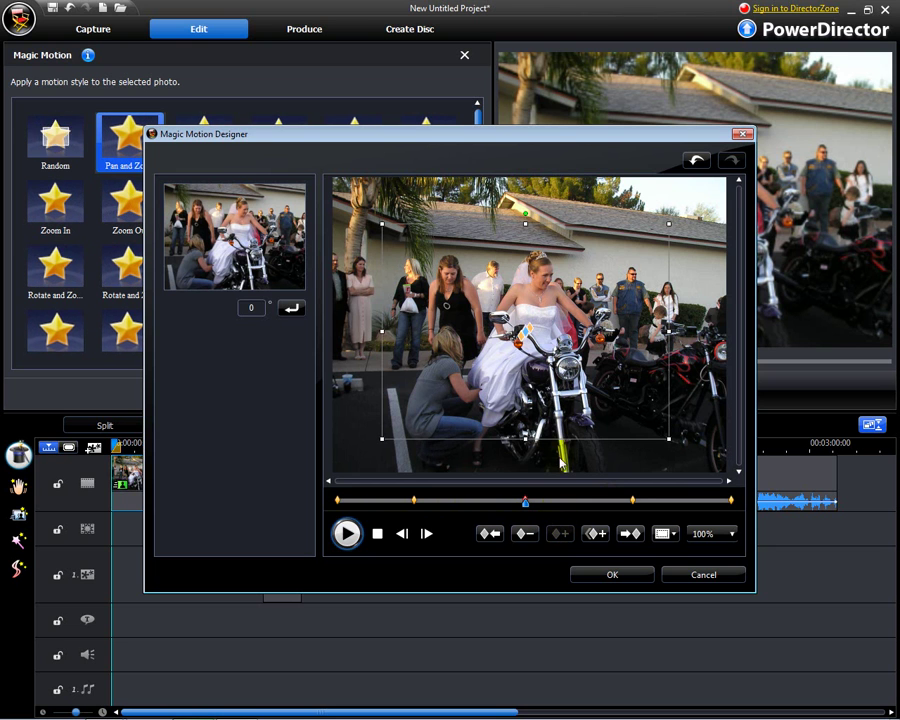
left_click(530, 339)
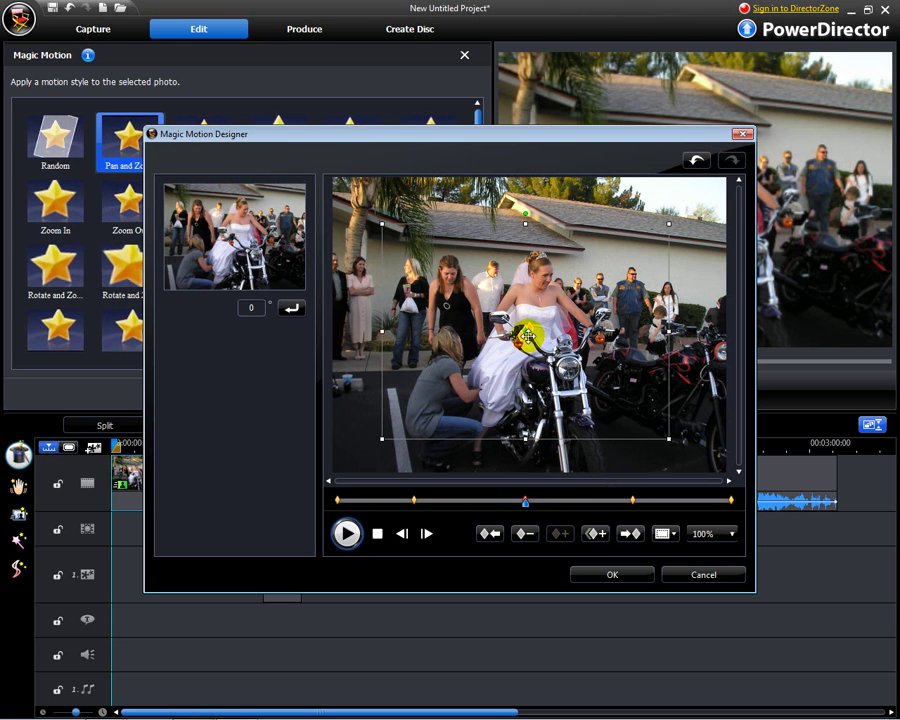
left_click_drag(525, 337, 478, 288)
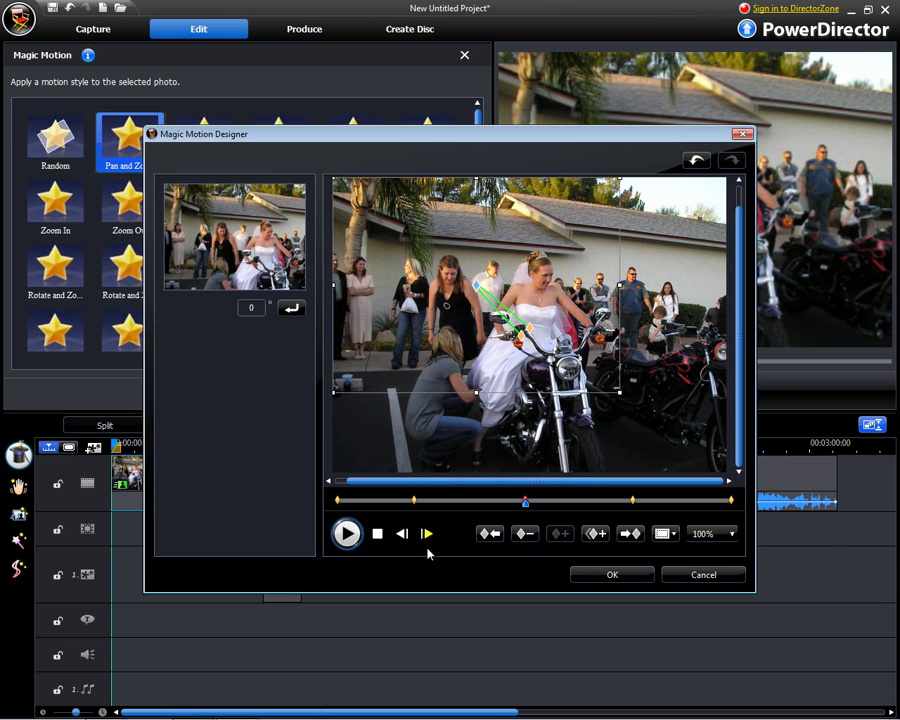
Preview the motion from the first keyframe and apply the customized motion path to the photo
left_click(382, 539)
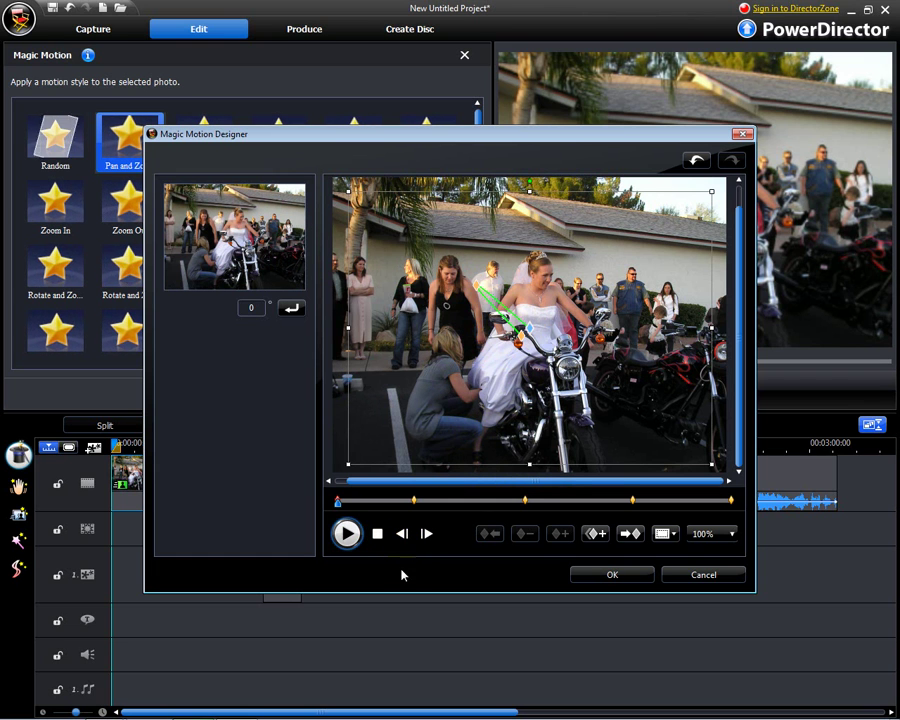
left_click(347, 534)
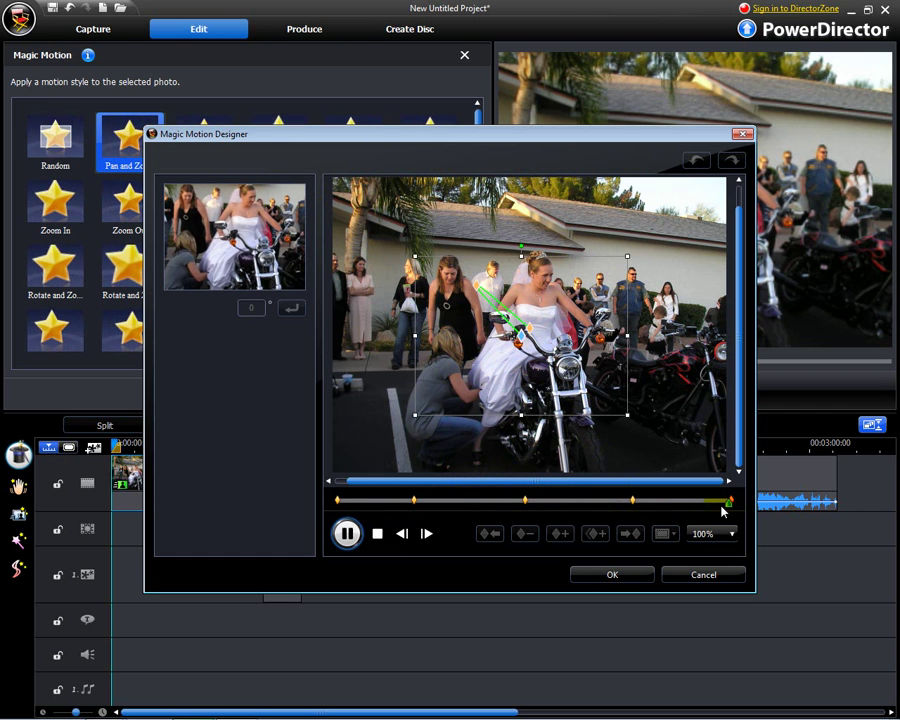
left_click(614, 577)
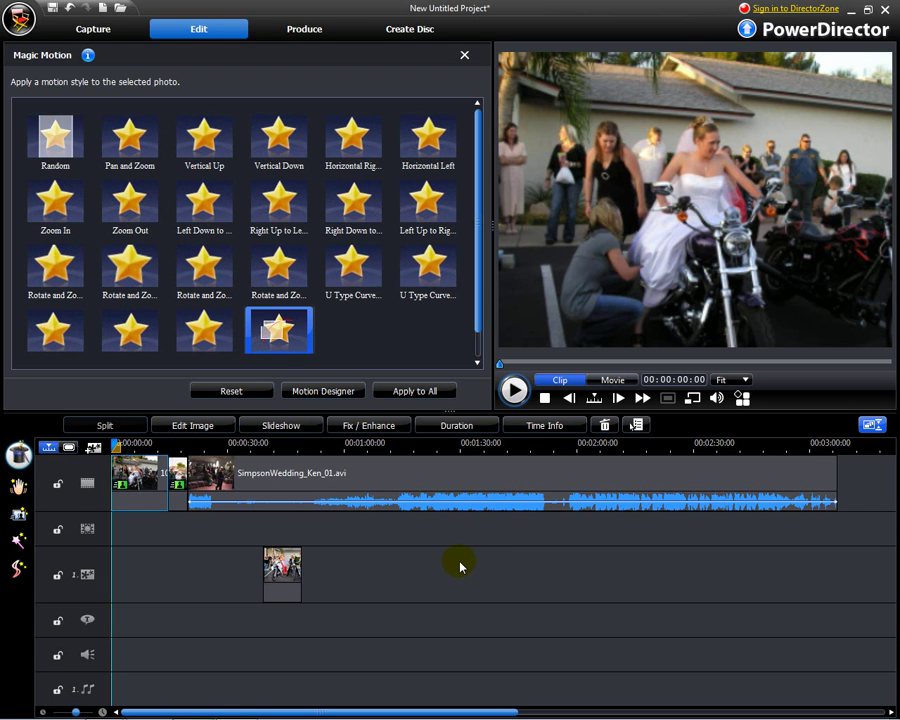
Play the first photo's customized motion in the project preview and pause it at about seven seconds
left_click(514, 390)
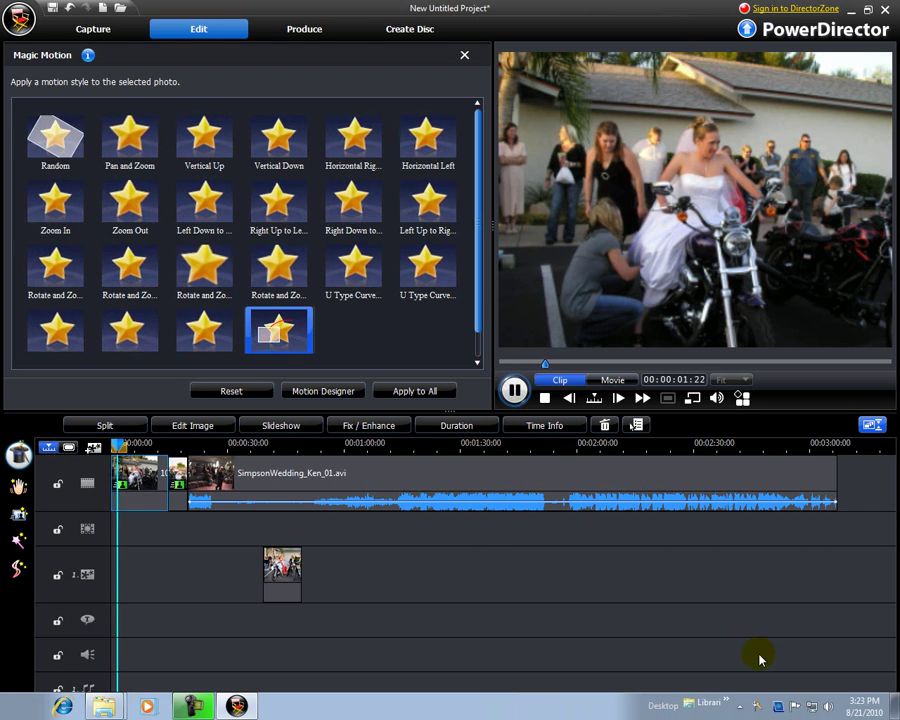
left_click(536, 572)
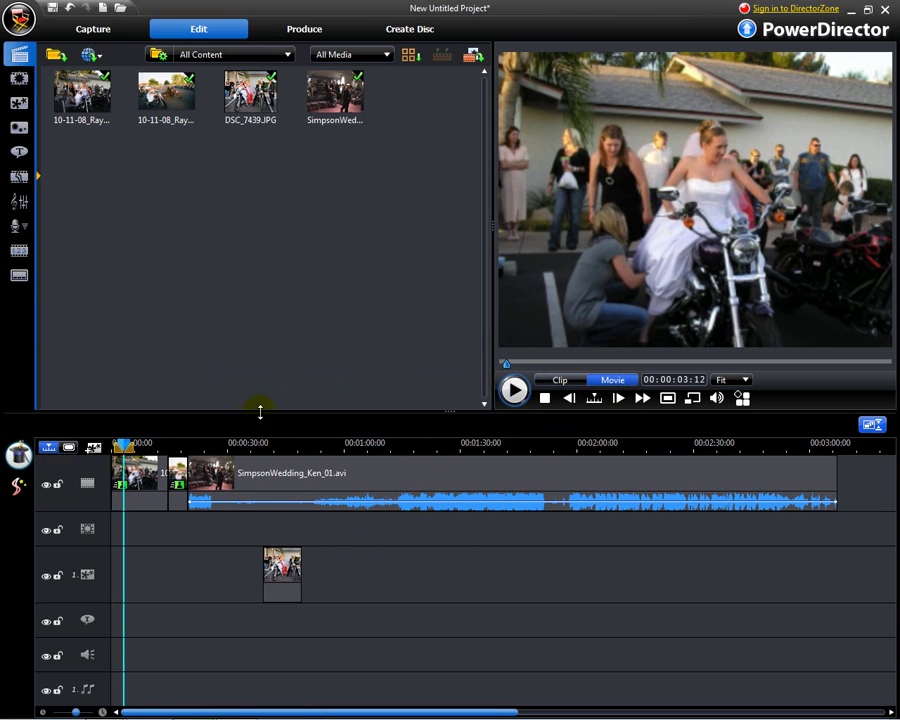
left_click(512, 391)
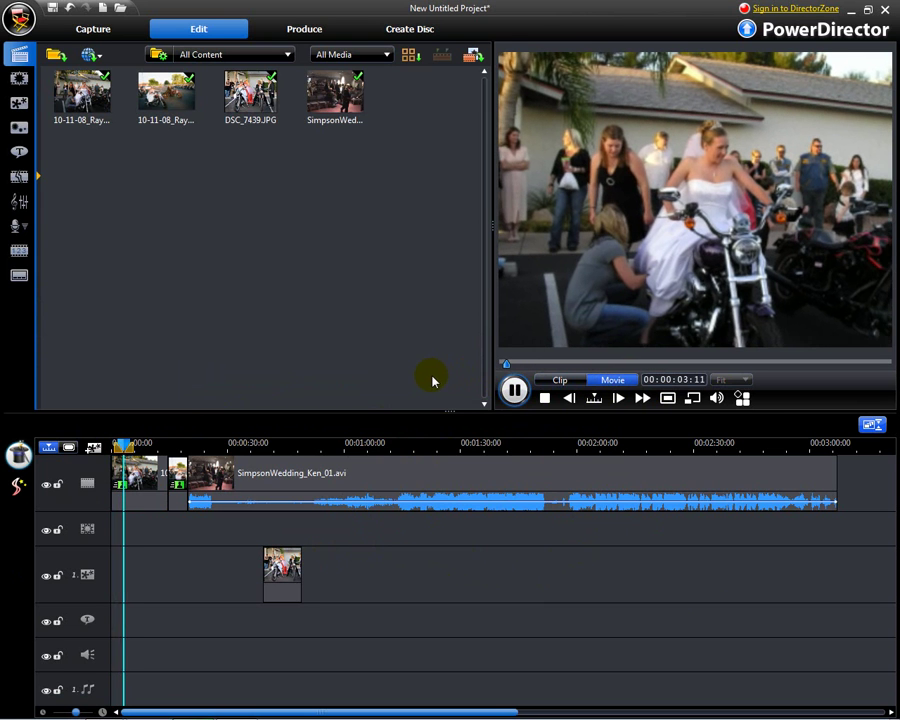
left_click(514, 392)
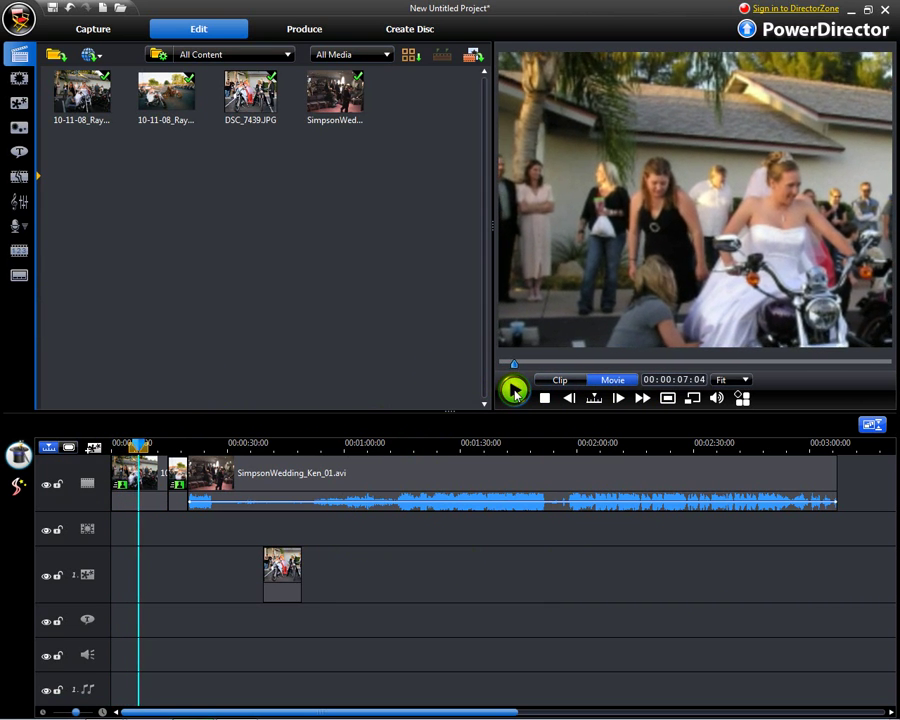
Reopen the first photo's custom motion in the Magic Motion Designer to review its keyframes, and leave without changes
left_click(158, 494)
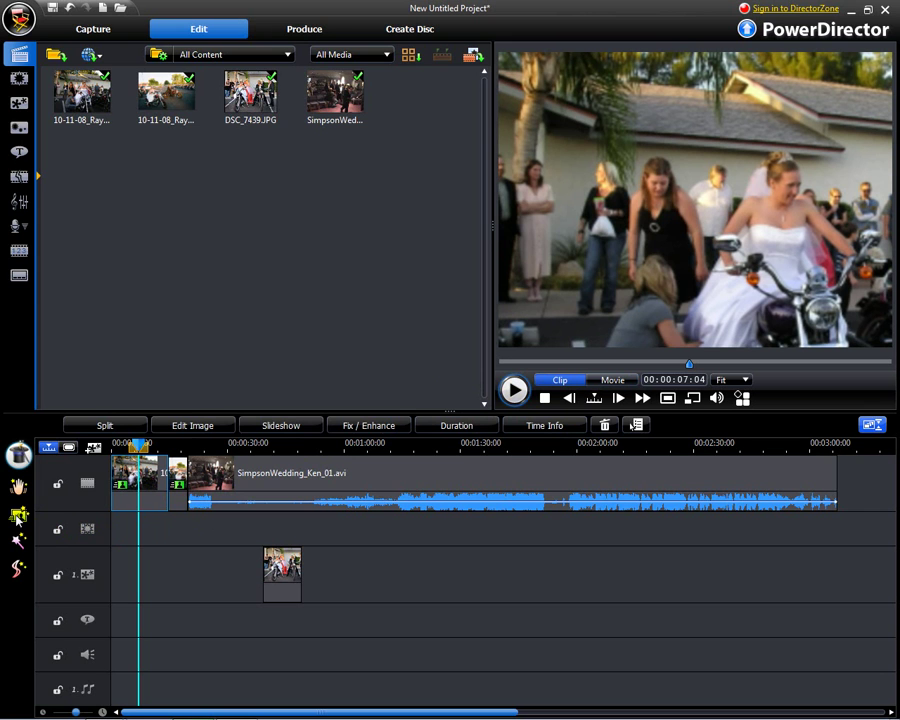
left_click(18, 514)
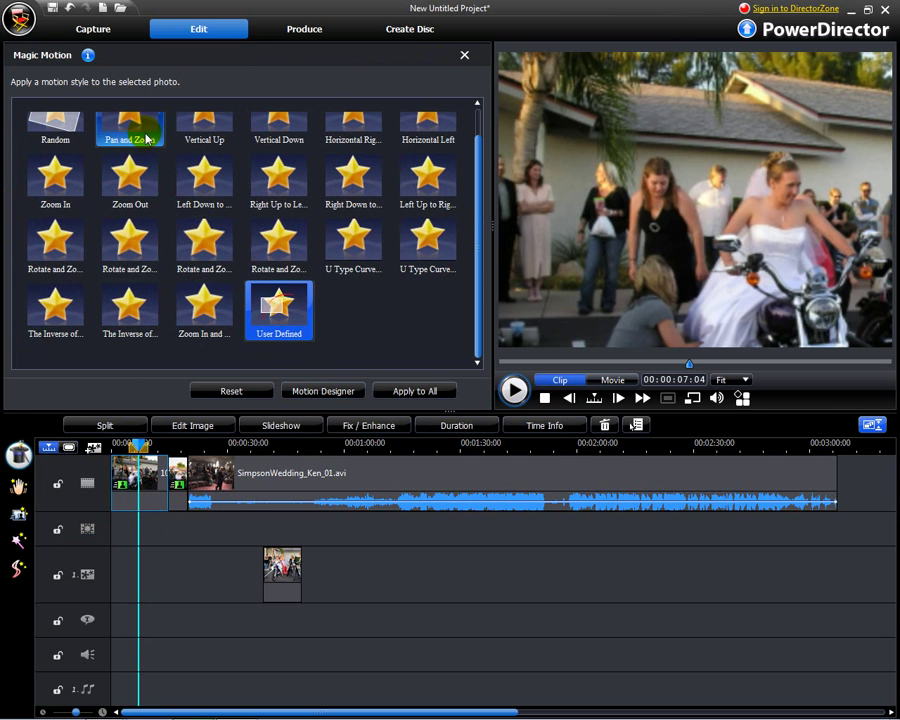
left_click(323, 392)
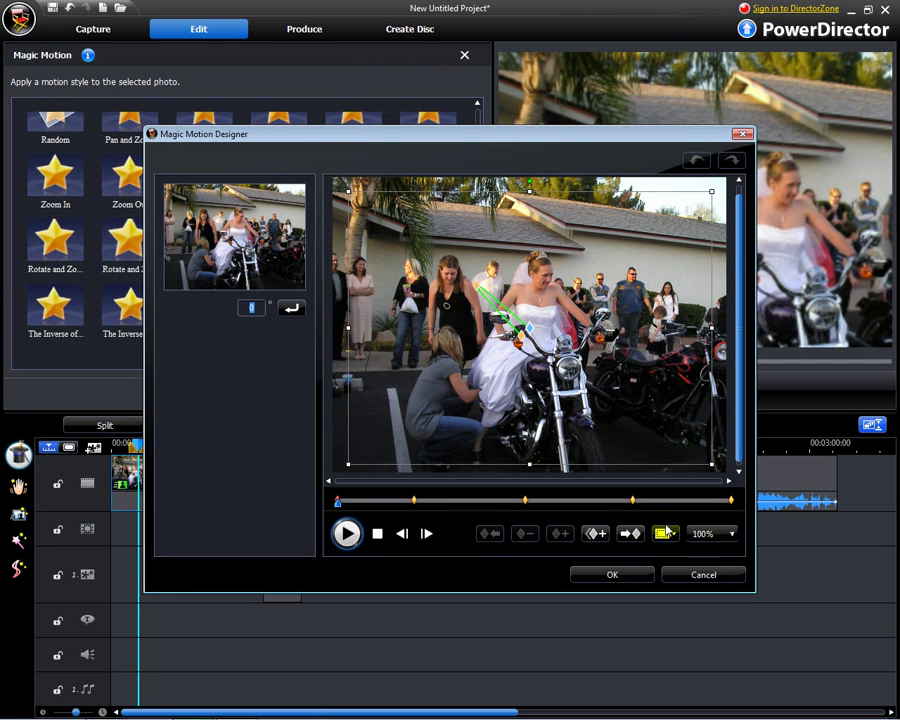
left_click(705, 575)
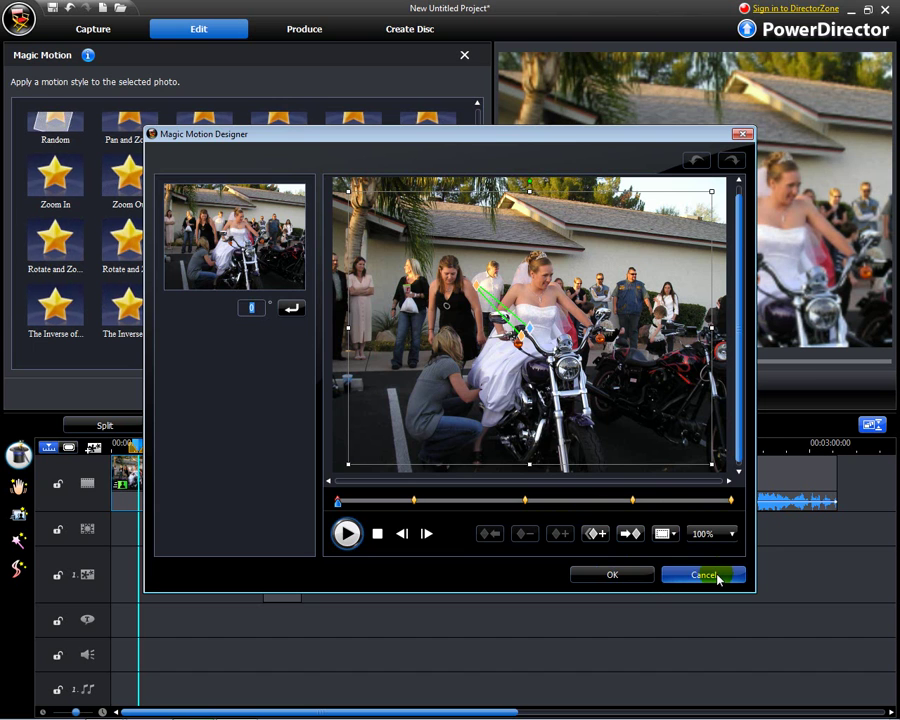
left_click(717, 577)
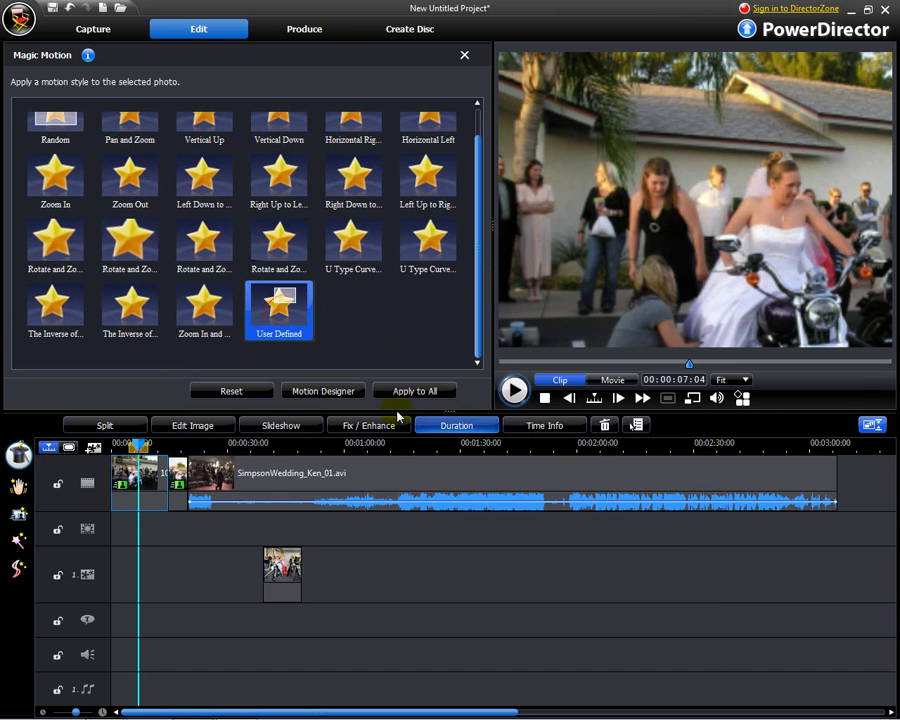
Try switching the photo to the Pan and Zoom style, decline discarding the custom path, and check it in the Magic Motion Designer
left_click(137, 133)
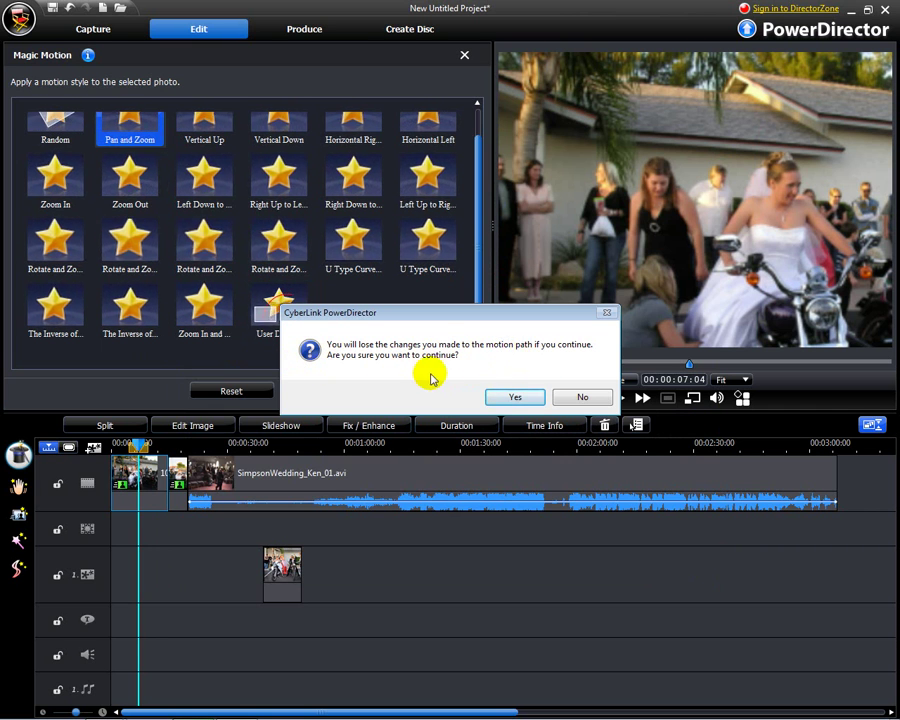
left_click(588, 398)
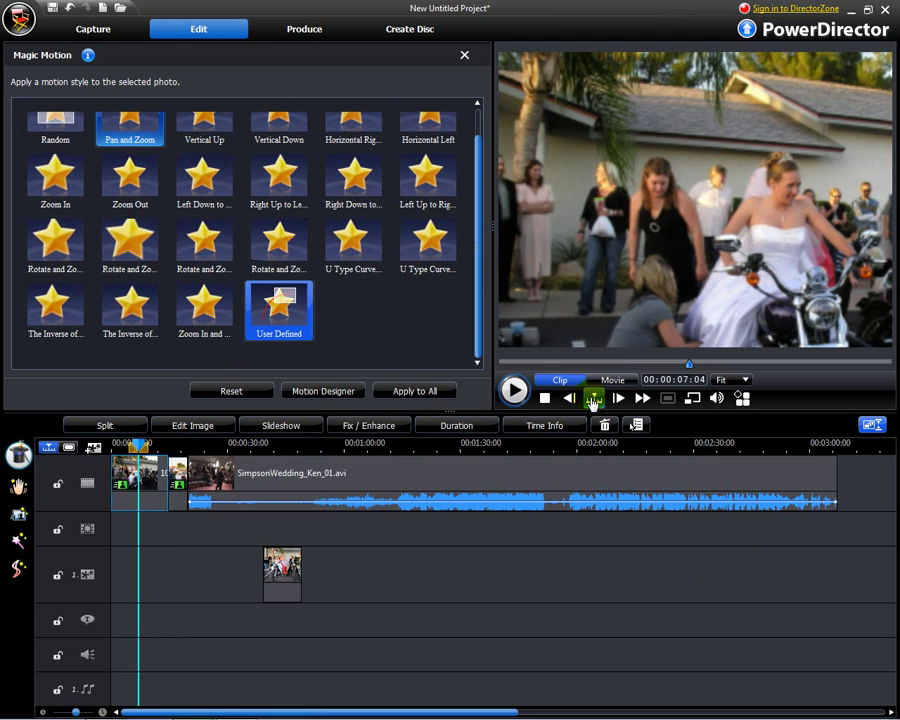
left_click(338, 398)
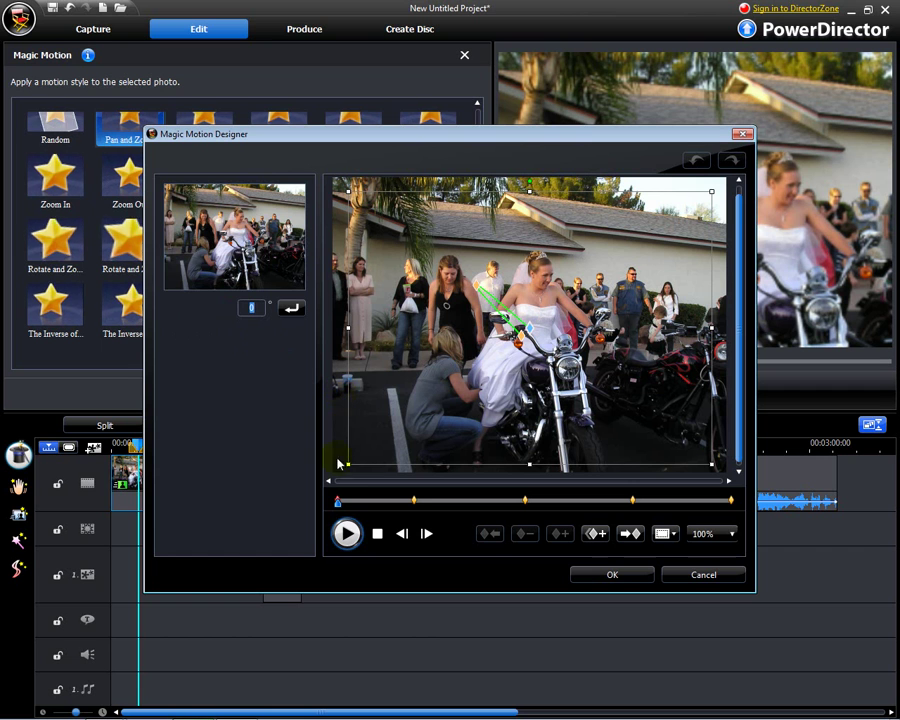
left_click(715, 580)
Close the Magic Motion settings and return to the media library
left_click(252, 391)
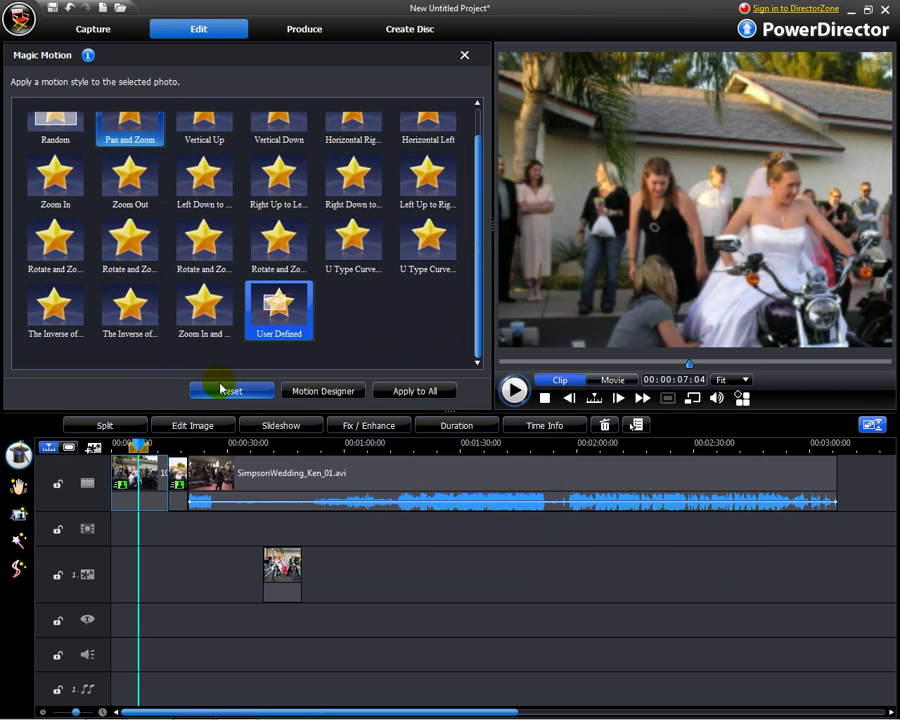
left_click(360, 399)
left_click(430, 396)
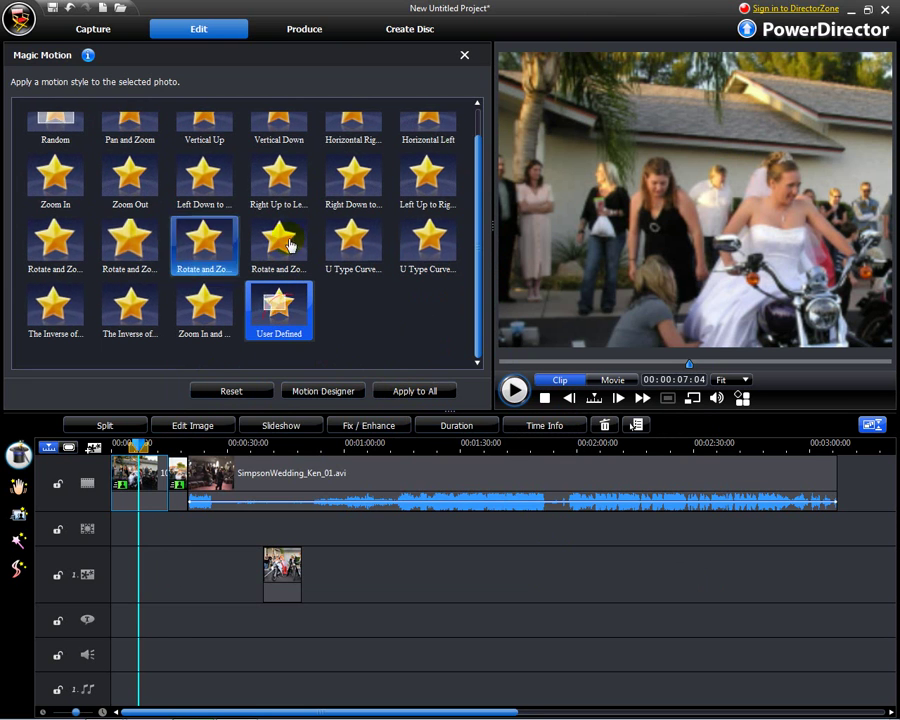
left_click(465, 57)
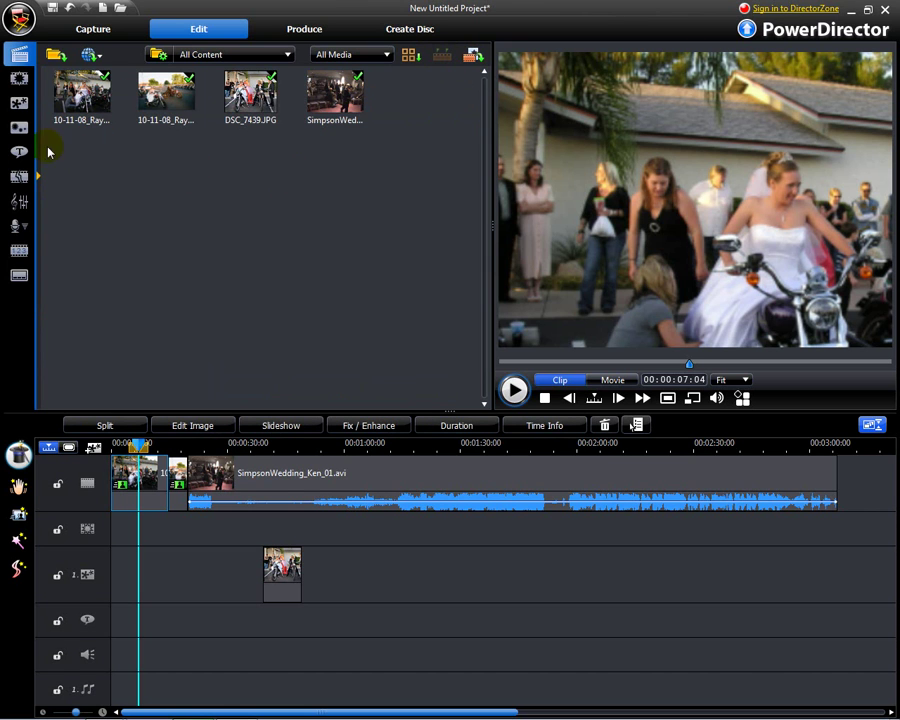